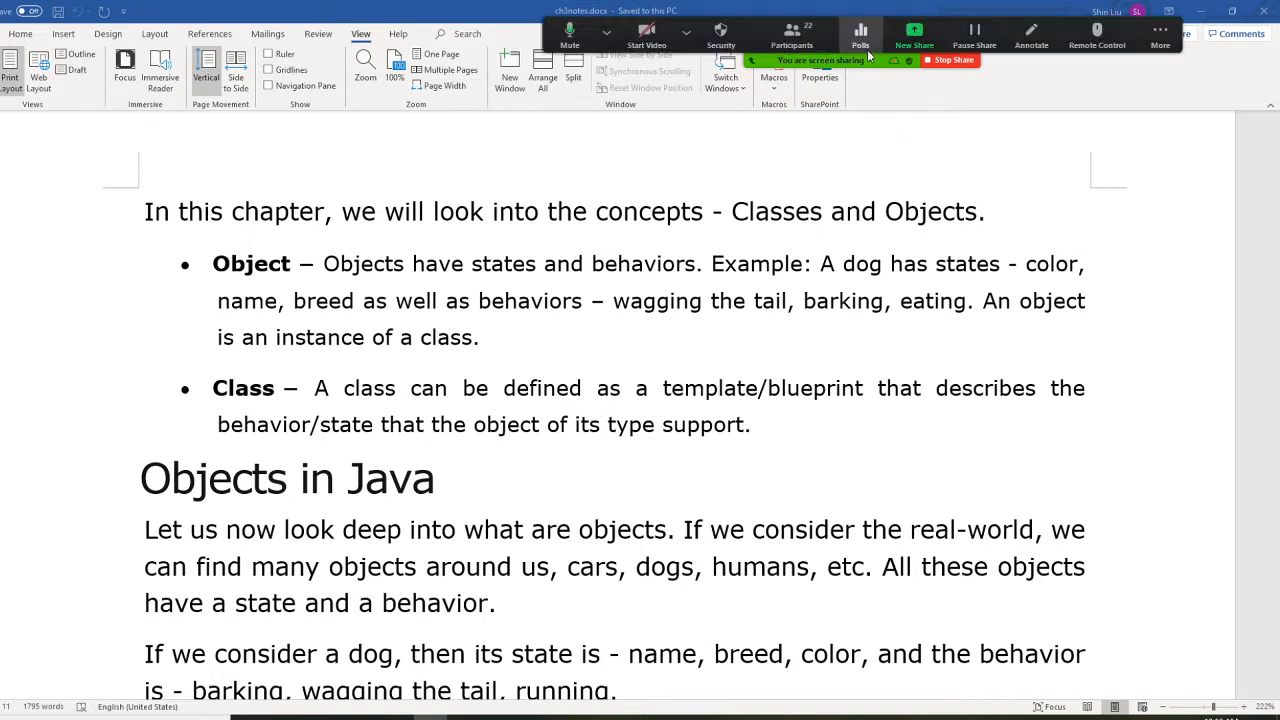
# Step: Mute all meeting participants from the Participants panel, confirm, and hide the panel
pyautogui.click(792, 36)
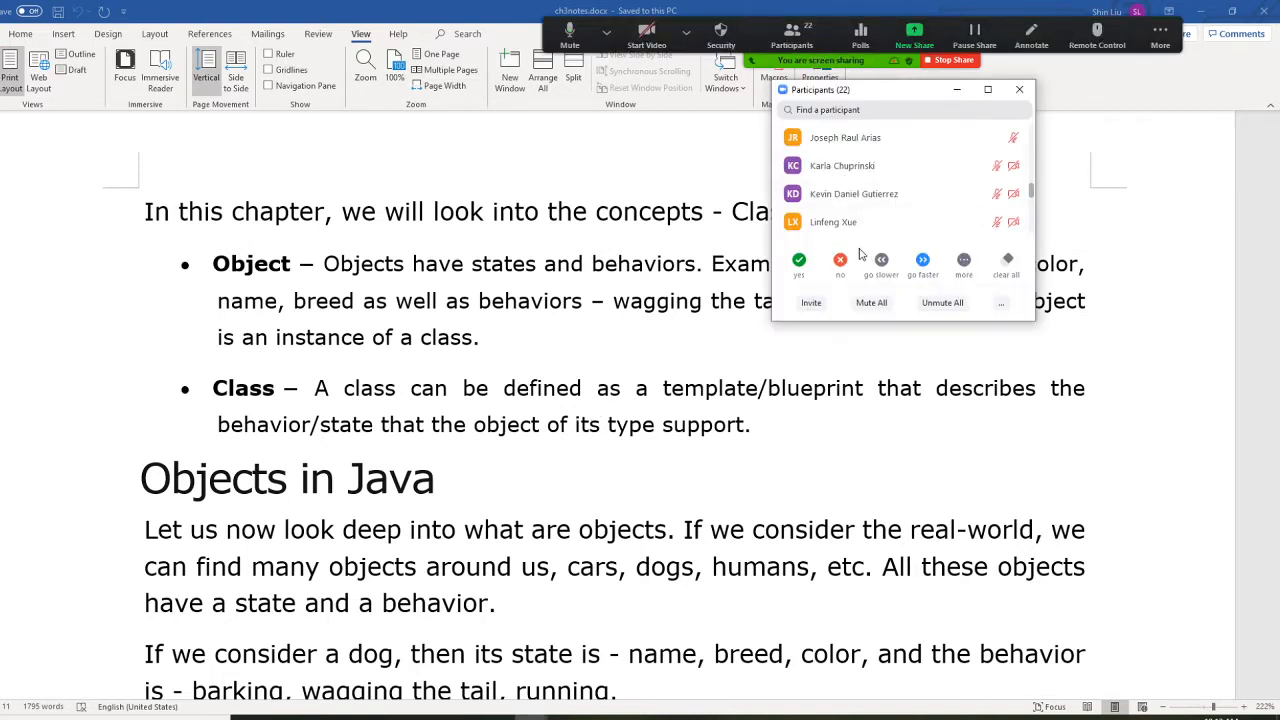
pyautogui.click(871, 303)
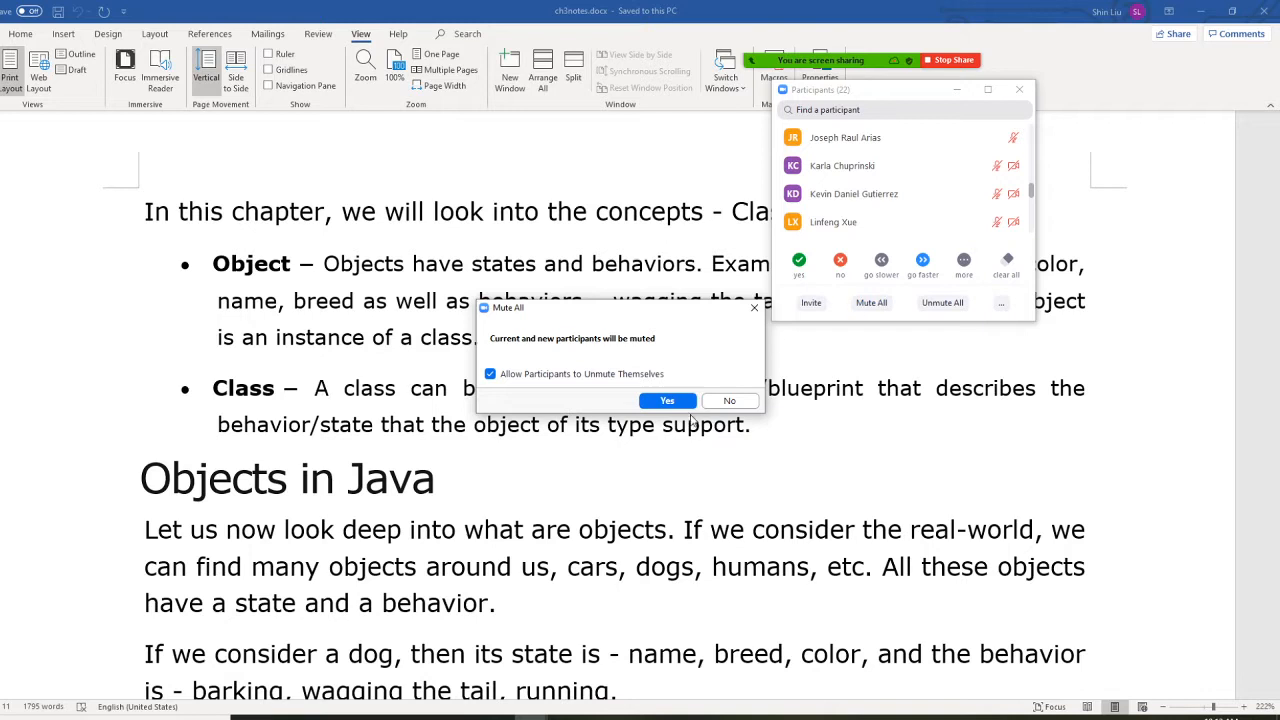
pyautogui.click(667, 401)
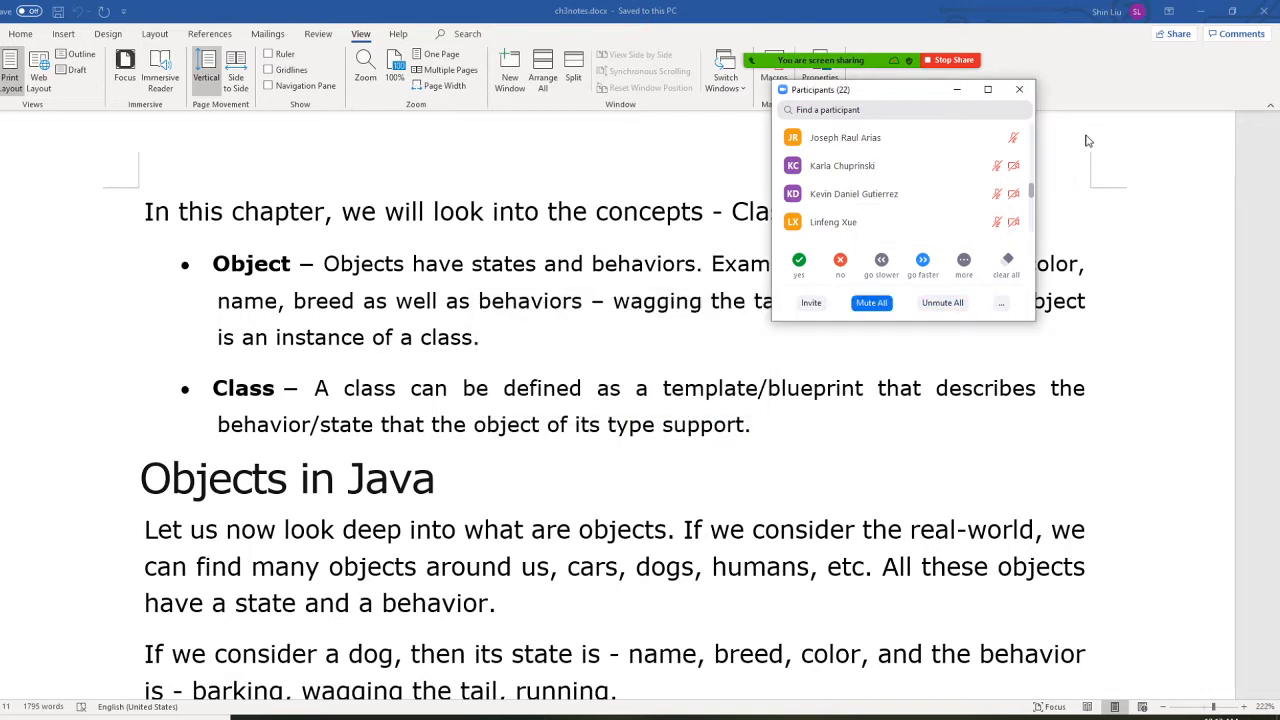
pyautogui.click(957, 89)
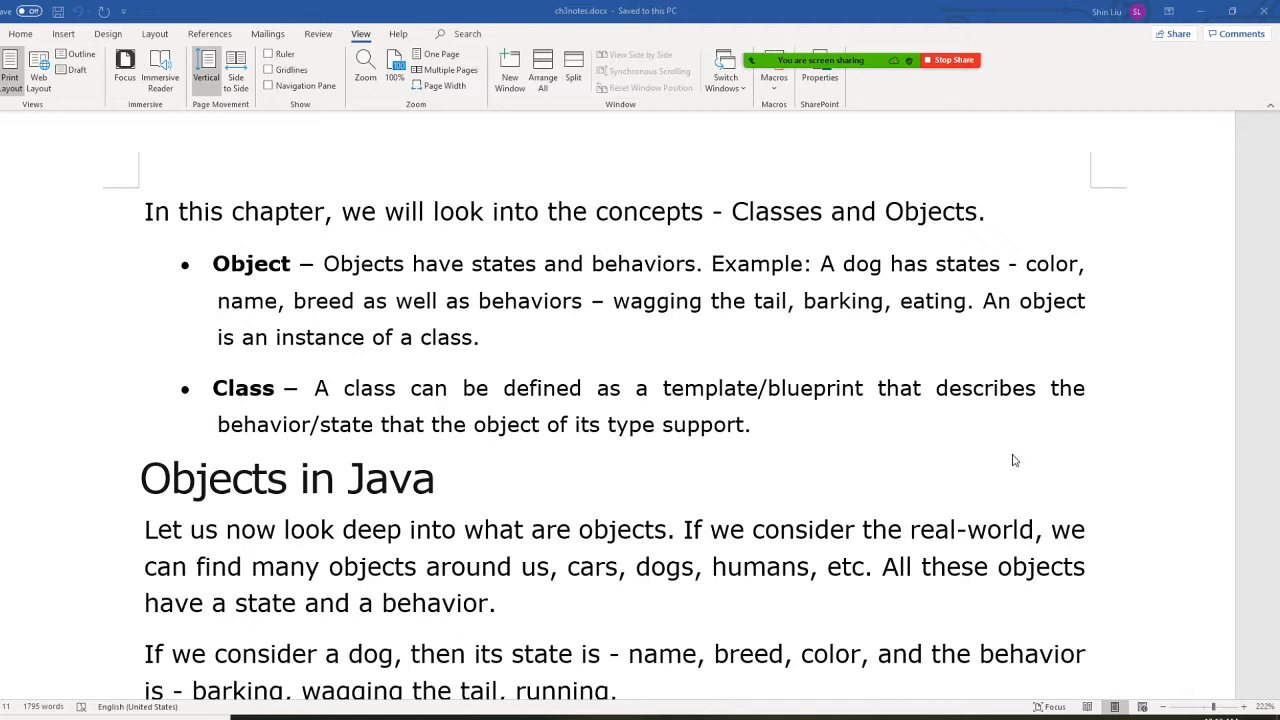
pyautogui.moveTo(820, 60)
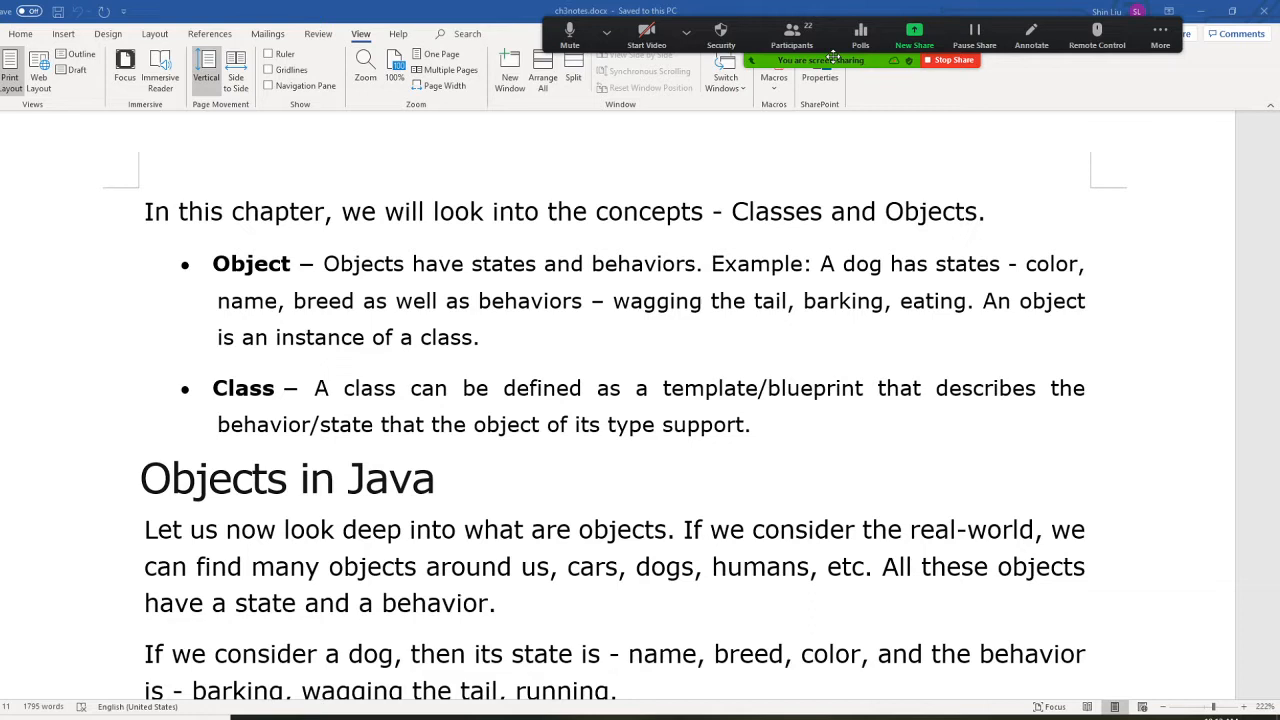
# Step: Repeat Mute All with confirmation and hide the Participants panel again
pyautogui.click(803, 50)
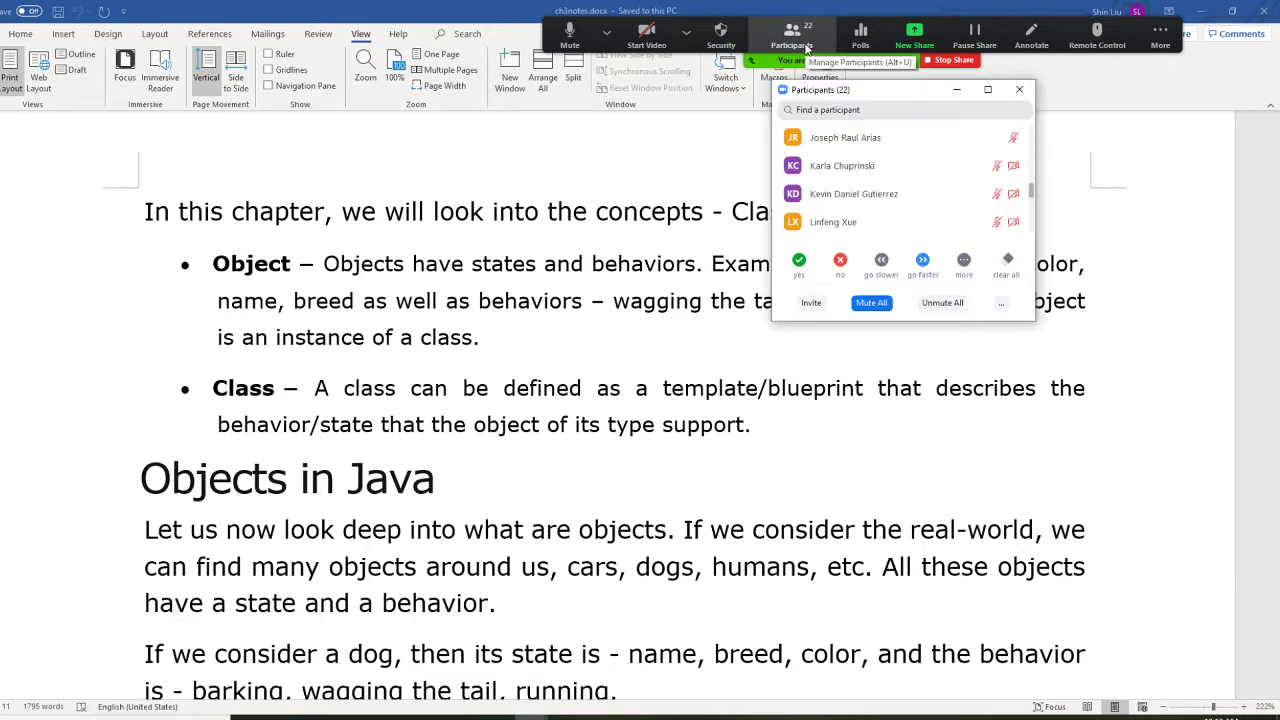
pyautogui.click(873, 306)
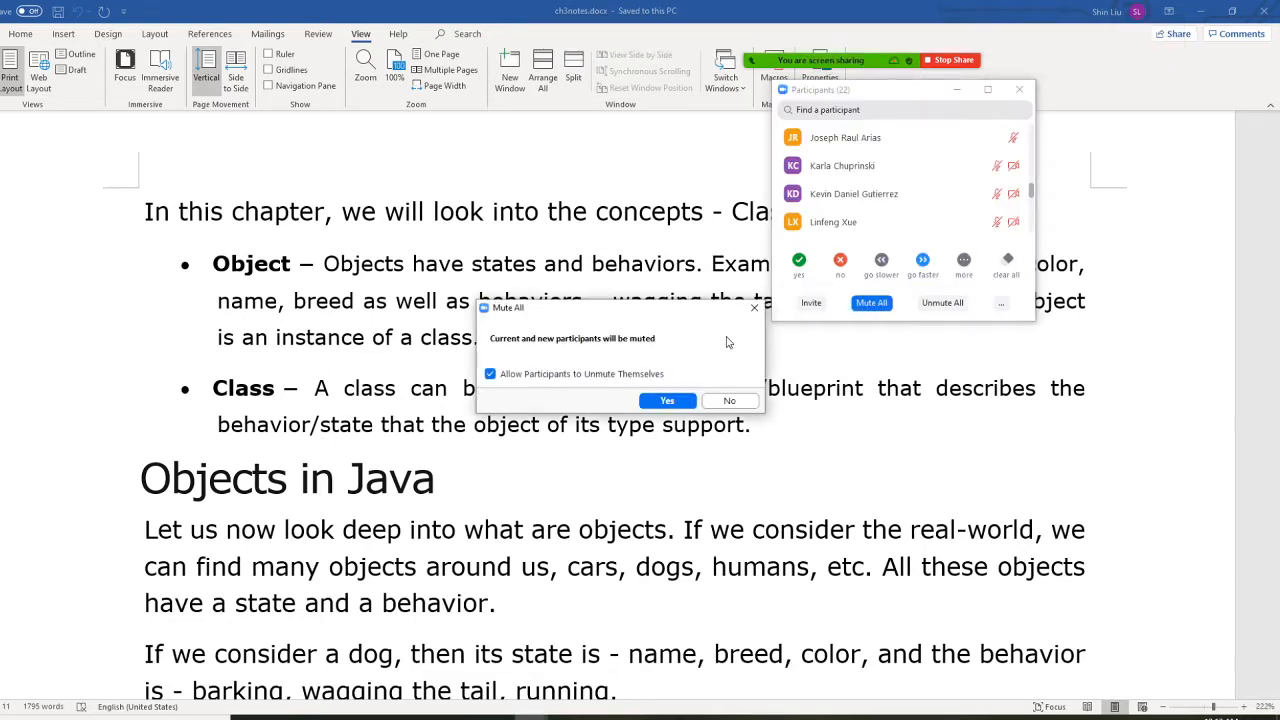
pyautogui.click(676, 405)
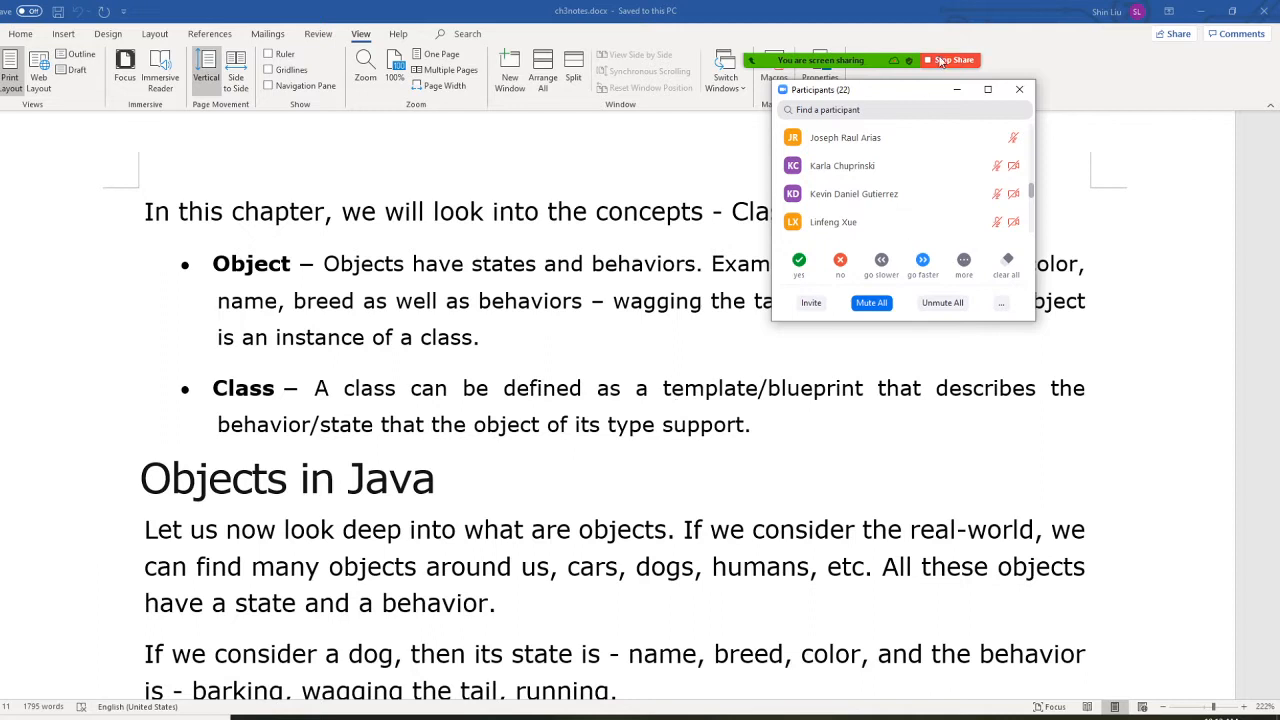
pyautogui.click(957, 89)
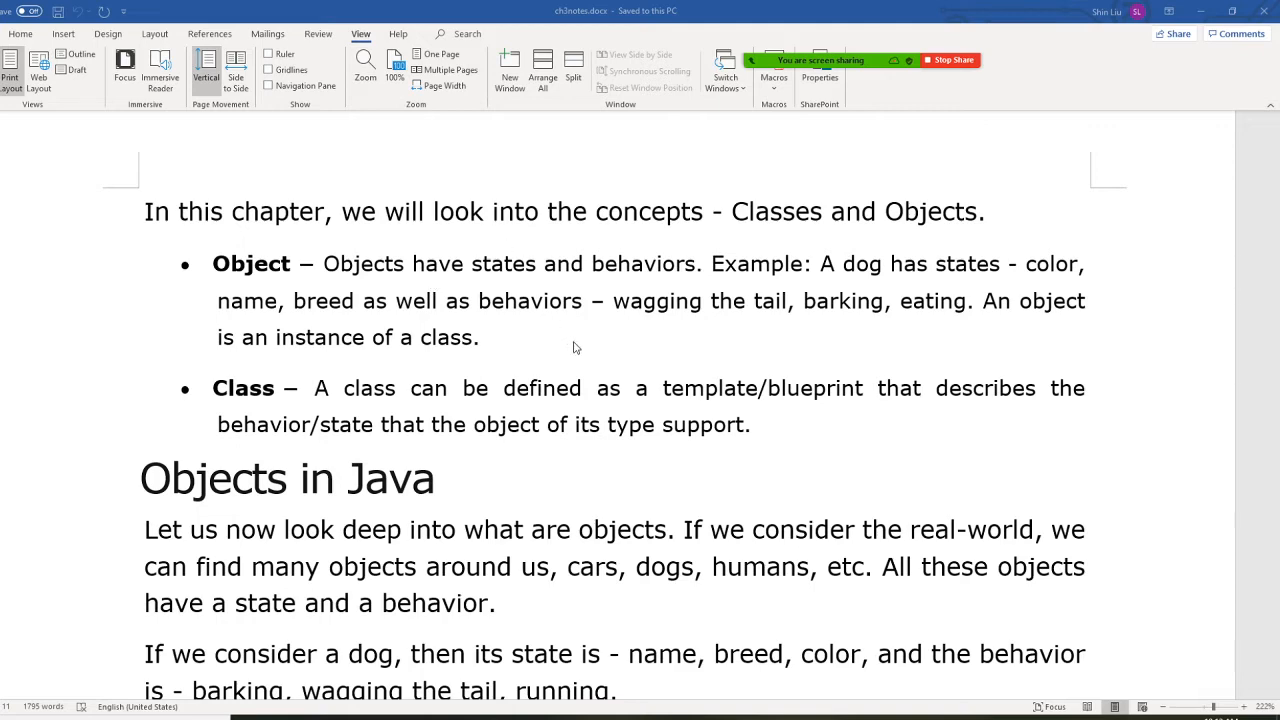
pyautogui.scroll(-3, 578, 347)
pyautogui.scroll(-2, 578, 347)
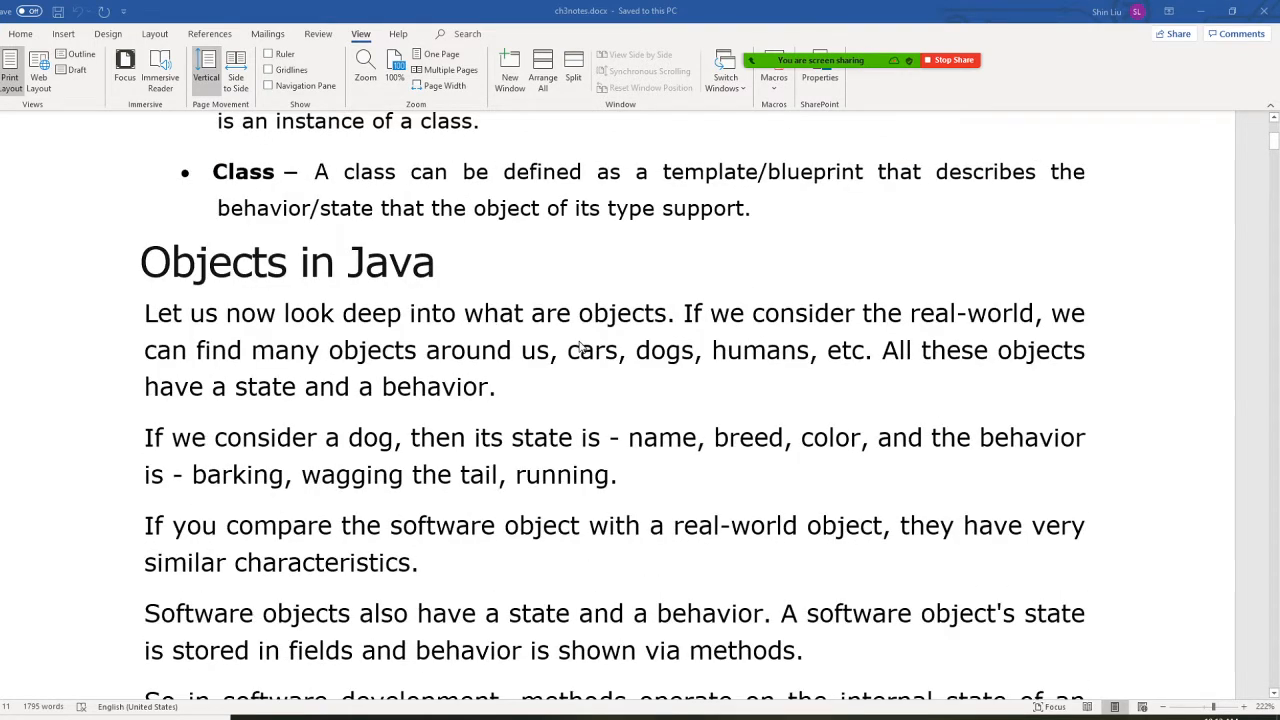
pyautogui.scroll(-2, 578, 347)
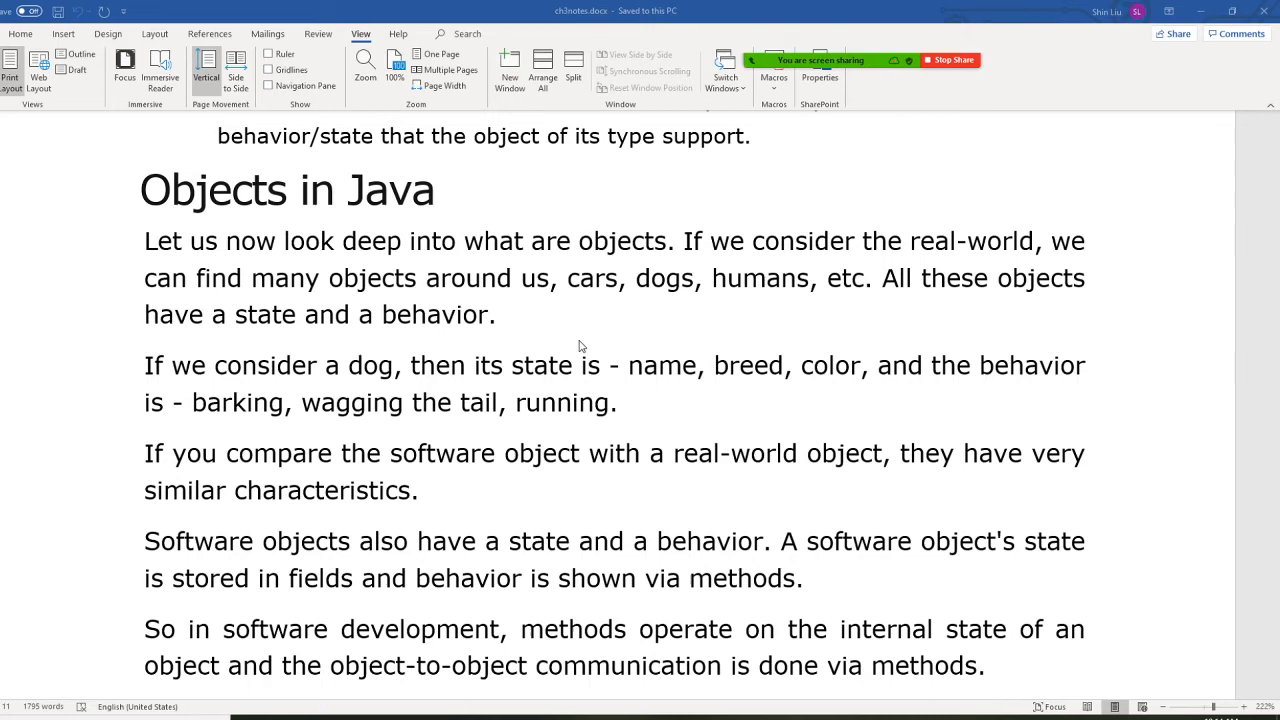
pyautogui.scroll(-1, 598, 302)
pyautogui.scroll(-1, 598, 302)
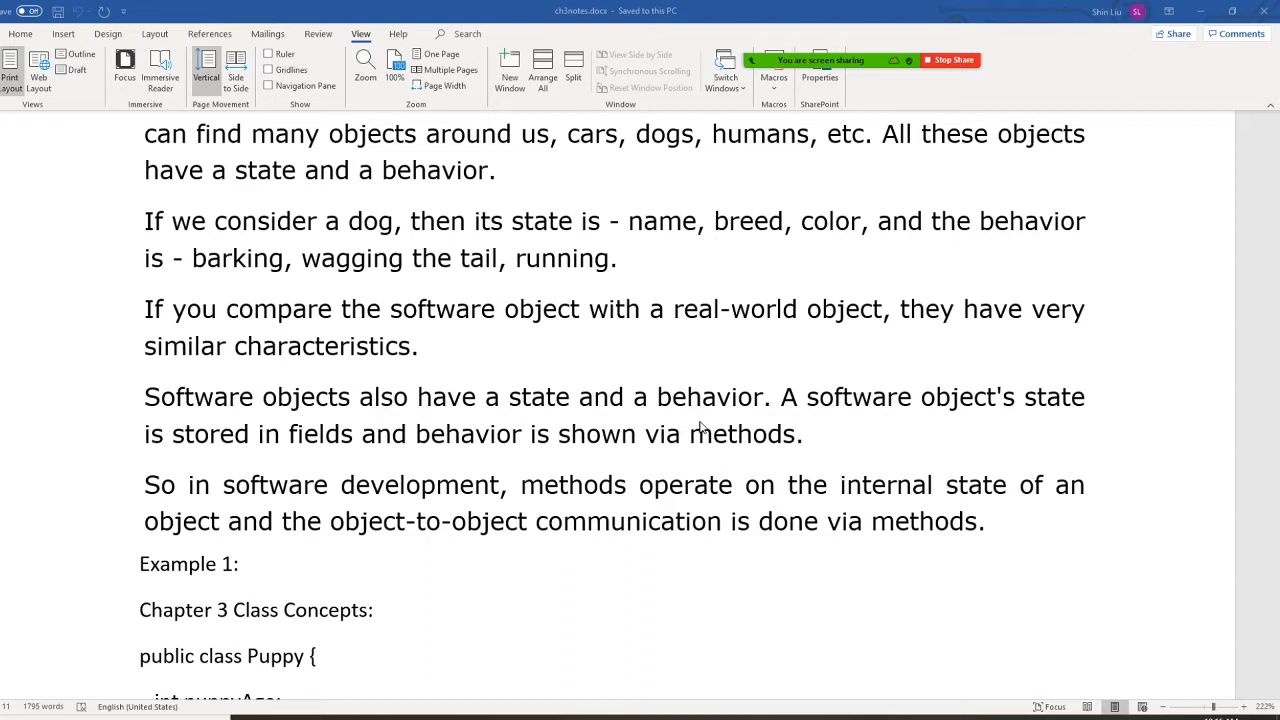
pyautogui.scroll(-3, 683, 442)
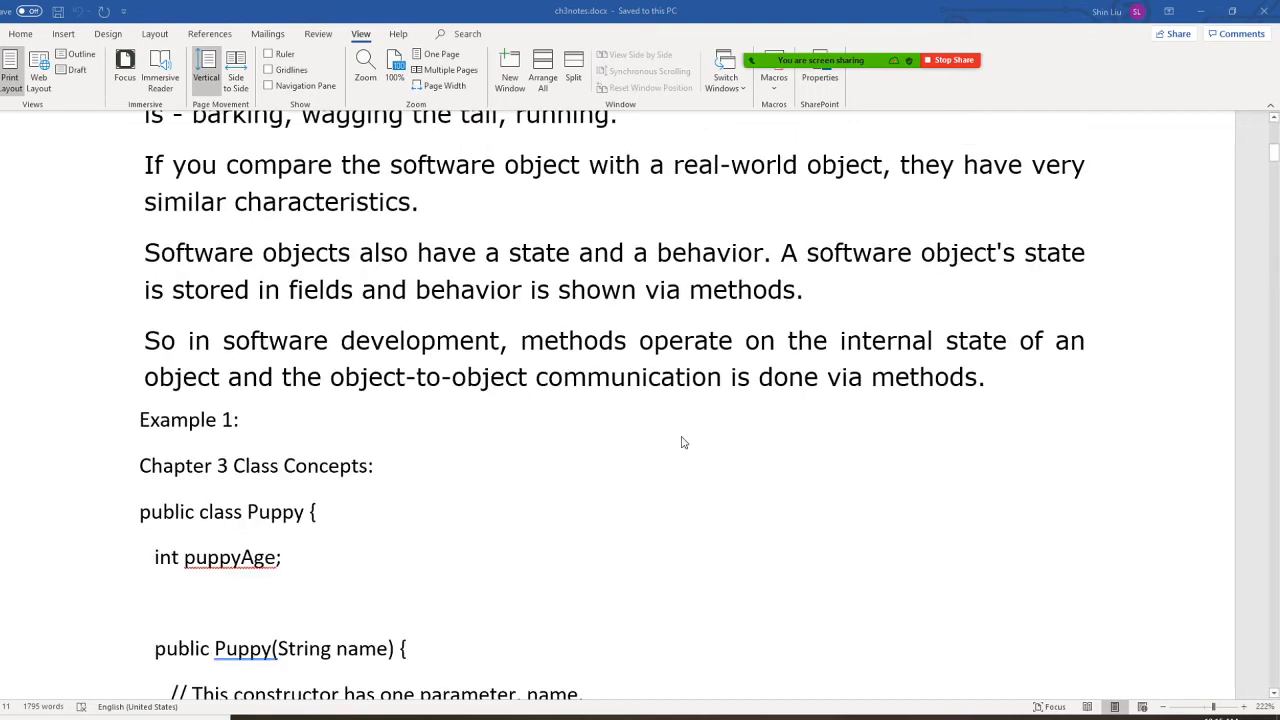
pyautogui.scroll(-3, 683, 442)
pyautogui.scroll(-3, 683, 436)
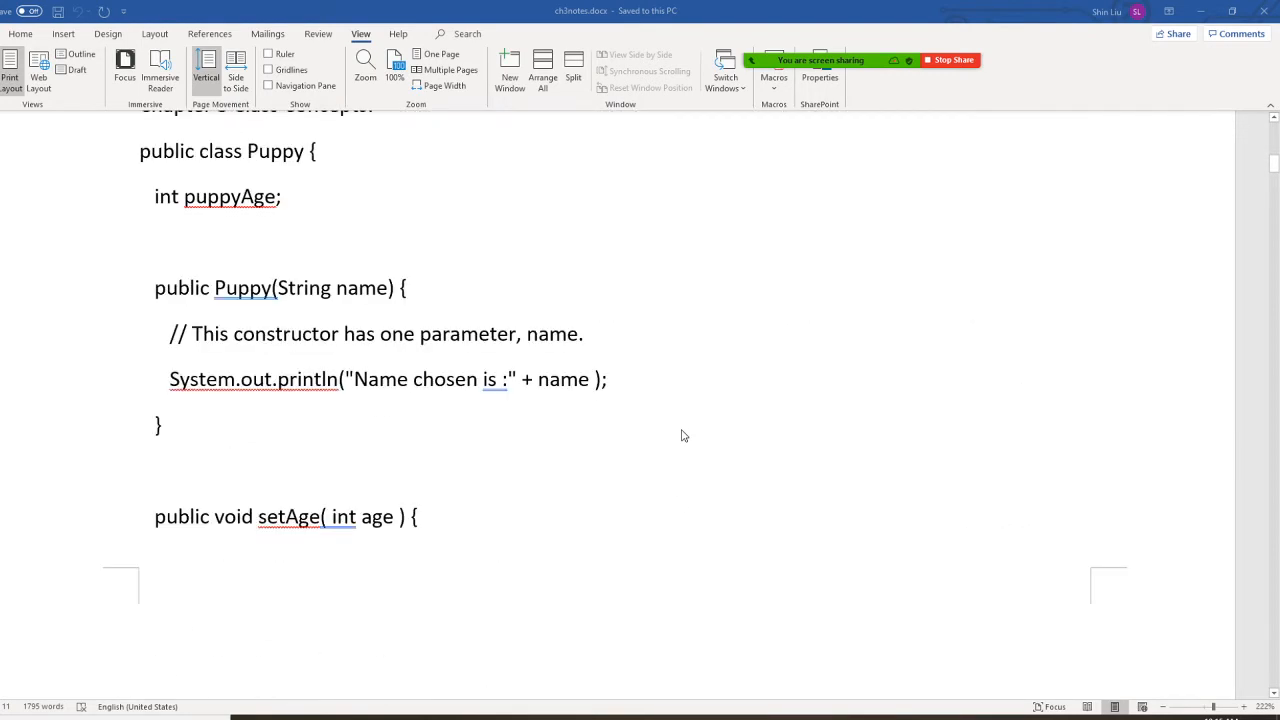
pyautogui.scroll(-3, 683, 436)
pyautogui.scroll(-3, 683, 436)
pyautogui.scroll(-3, 683, 436)
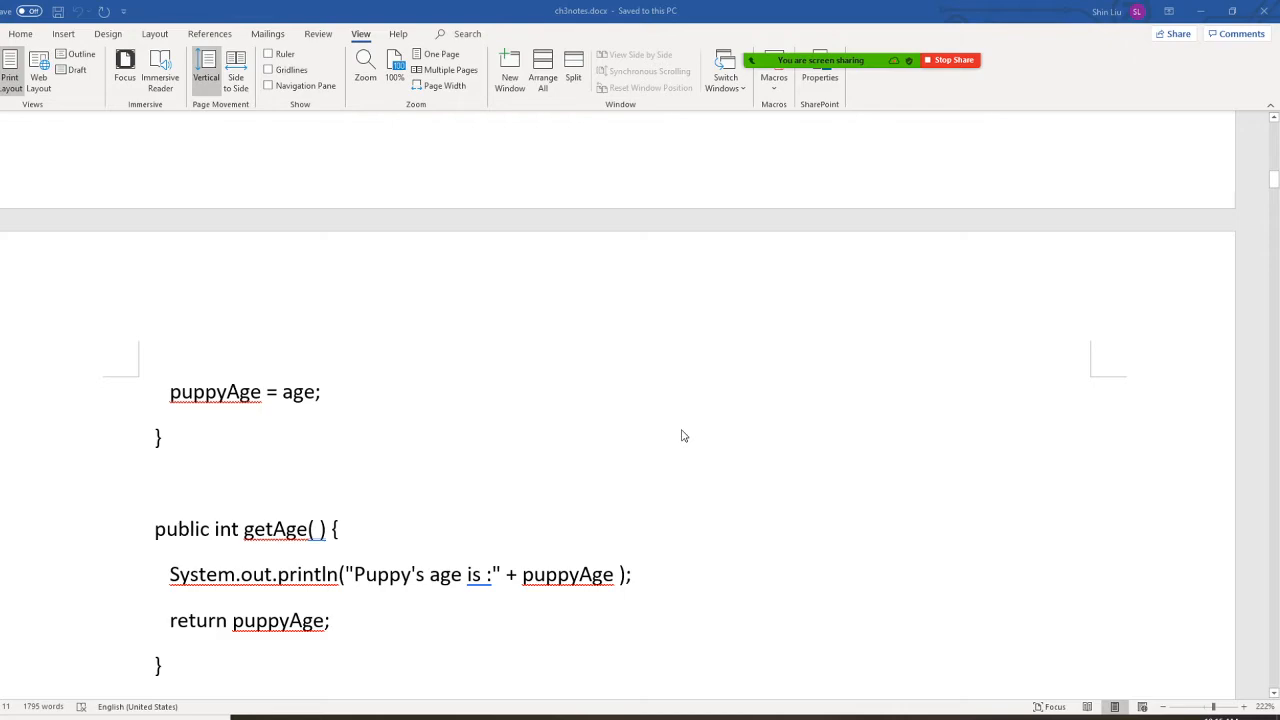
pyautogui.scroll(3, 683, 436)
pyautogui.scroll(3, 683, 436)
pyautogui.scroll(3, 683, 436)
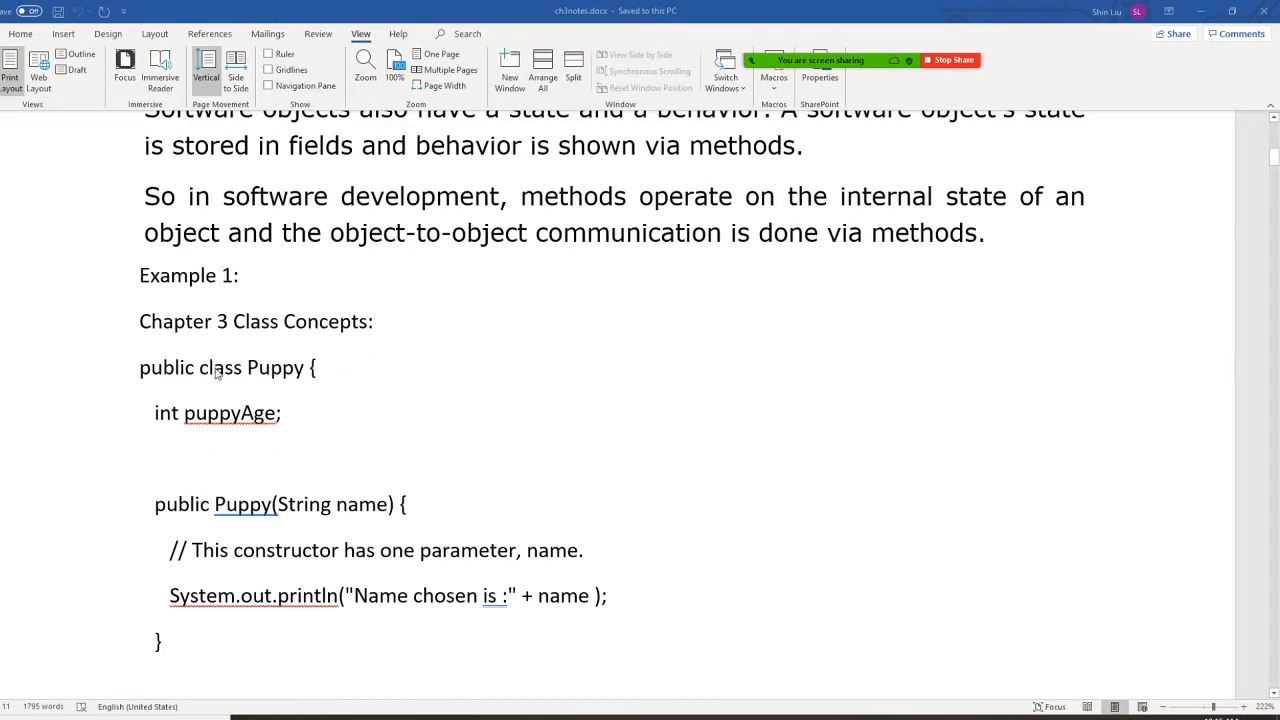
pyautogui.scroll(-3, 412, 424)
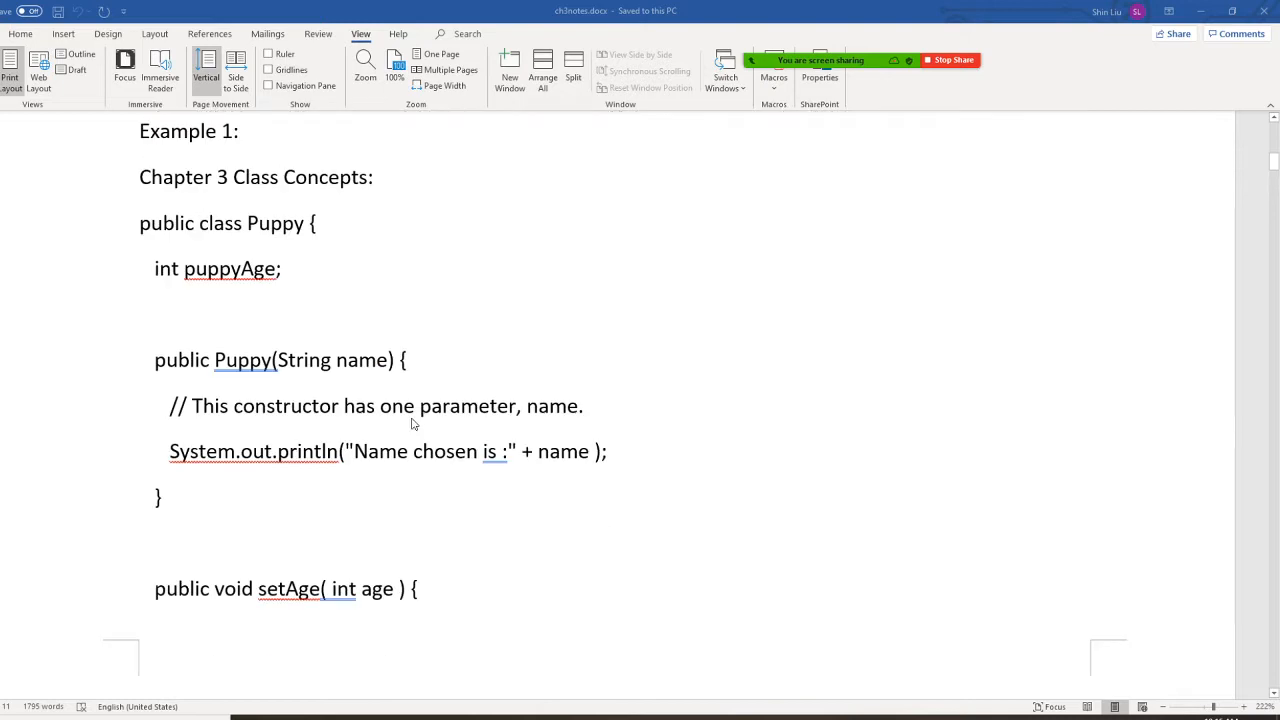
pyautogui.scroll(-3, 412, 424)
pyautogui.scroll(-3, 412, 424)
pyautogui.scroll(-3, 430, 418)
pyautogui.scroll(-3, 434, 416)
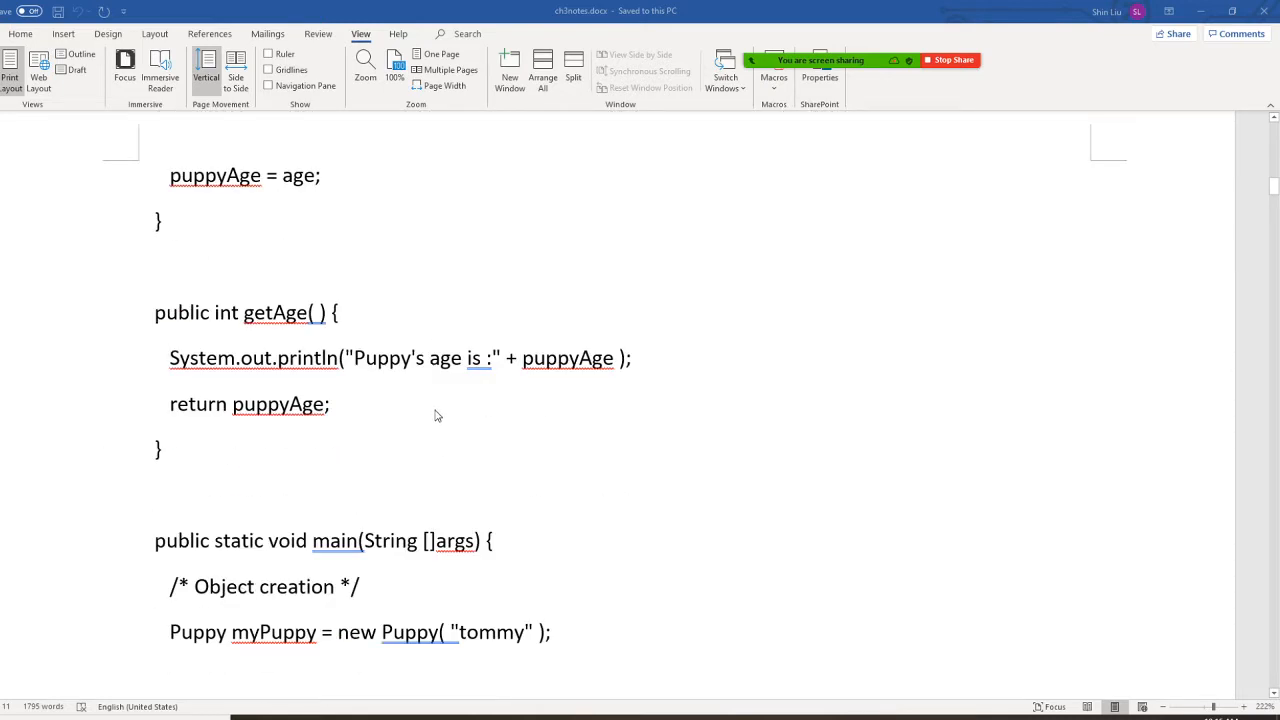
pyautogui.scroll(-3, 435, 414)
pyautogui.scroll(-3, 435, 414)
pyautogui.scroll(-3, 435, 414)
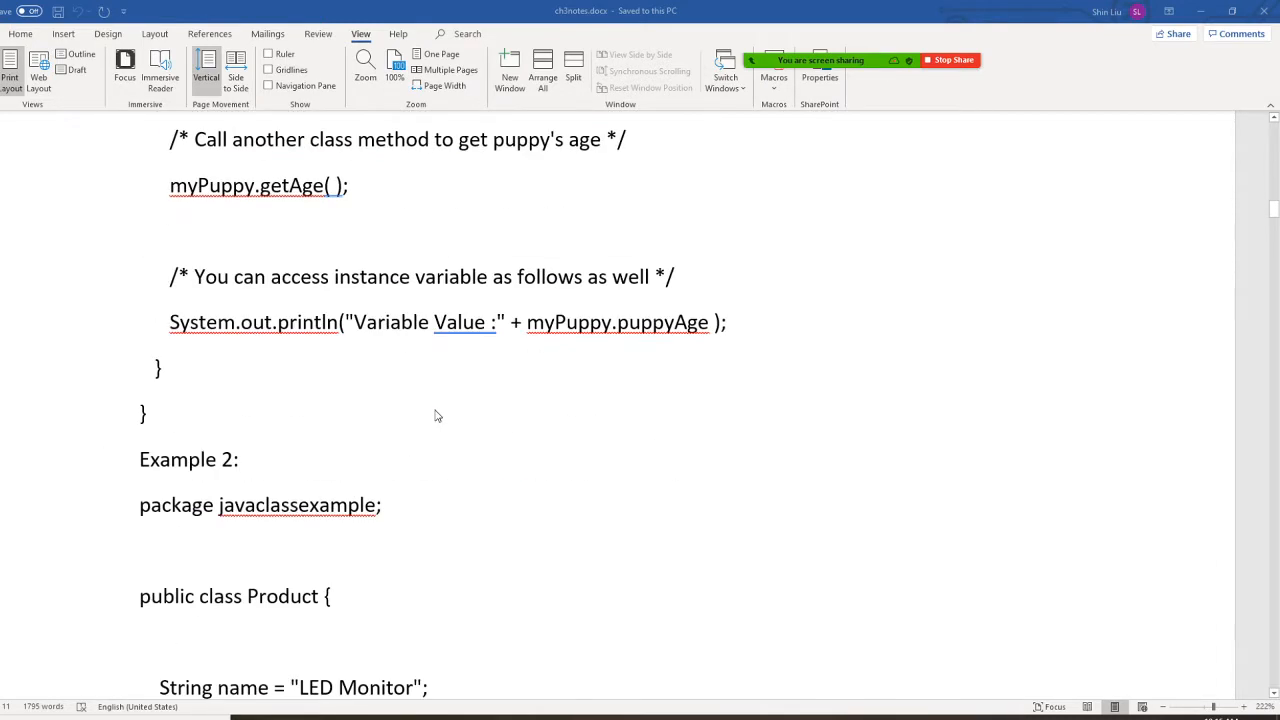
pyautogui.scroll(-3, 435, 414)
pyautogui.scroll(-3, 435, 414)
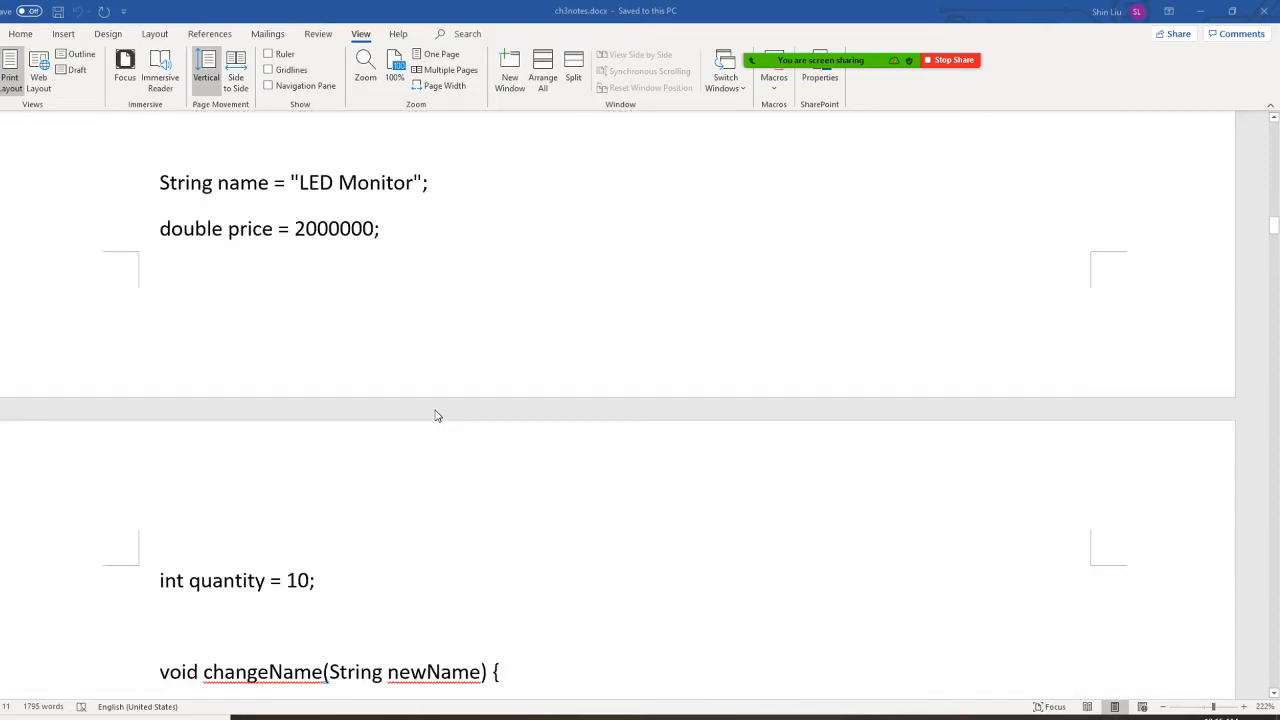
pyautogui.scroll(-3, 435, 414)
pyautogui.scroll(-3, 435, 414)
pyautogui.scroll(-3, 435, 414)
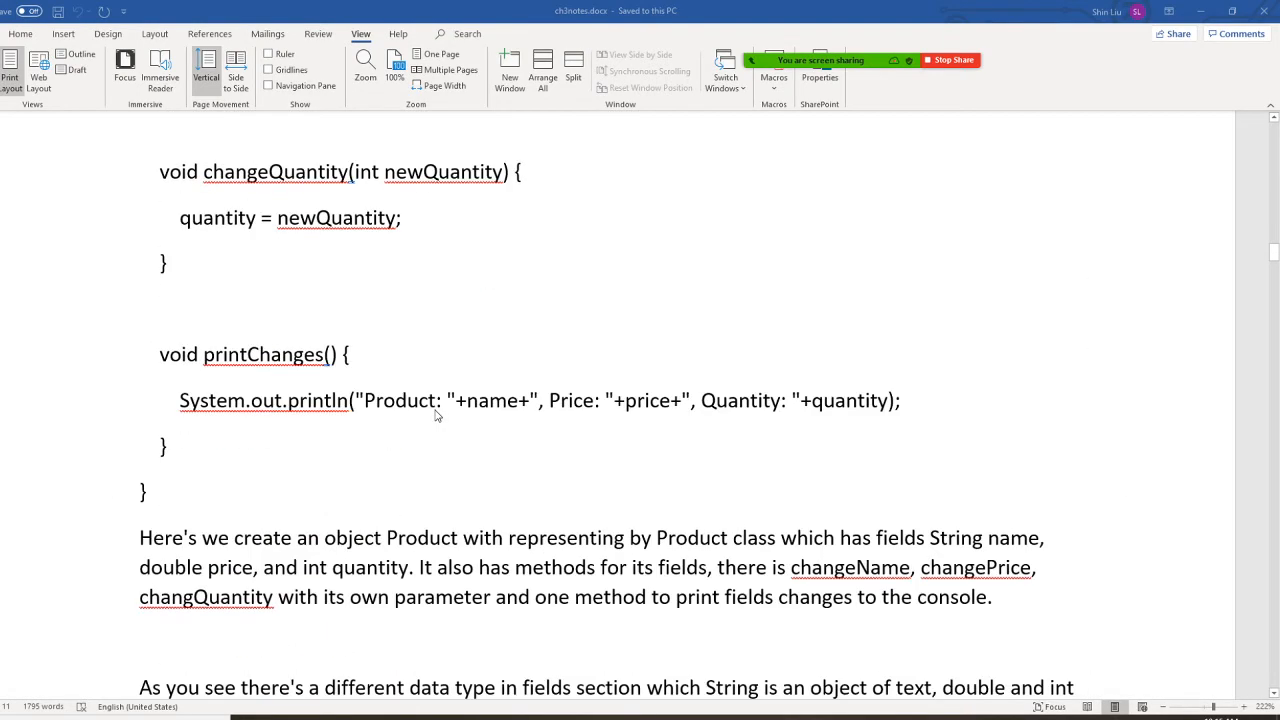
pyautogui.scroll(-4, 436, 414)
pyautogui.scroll(-3, 436, 414)
pyautogui.scroll(-3, 436, 414)
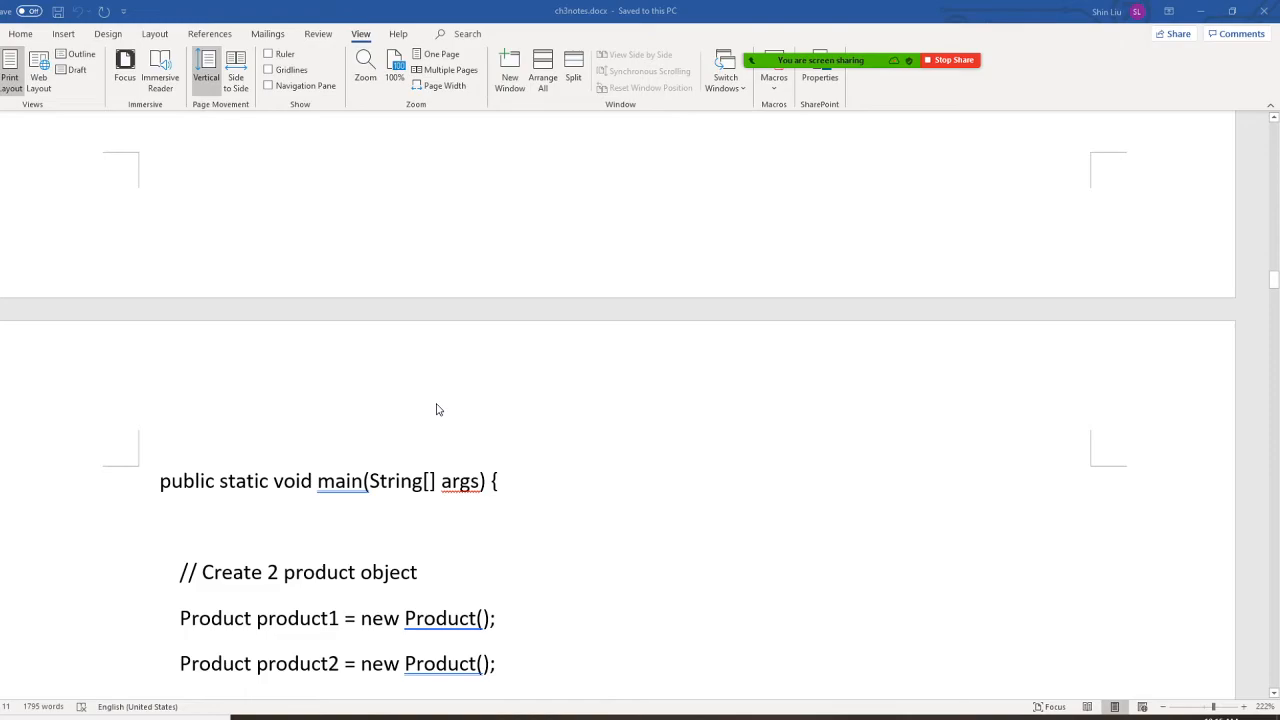
pyautogui.scroll(-3, 436, 409)
pyautogui.scroll(-3, 436, 409)
pyautogui.scroll(-3, 436, 409)
pyautogui.scroll(-3, 436, 409)
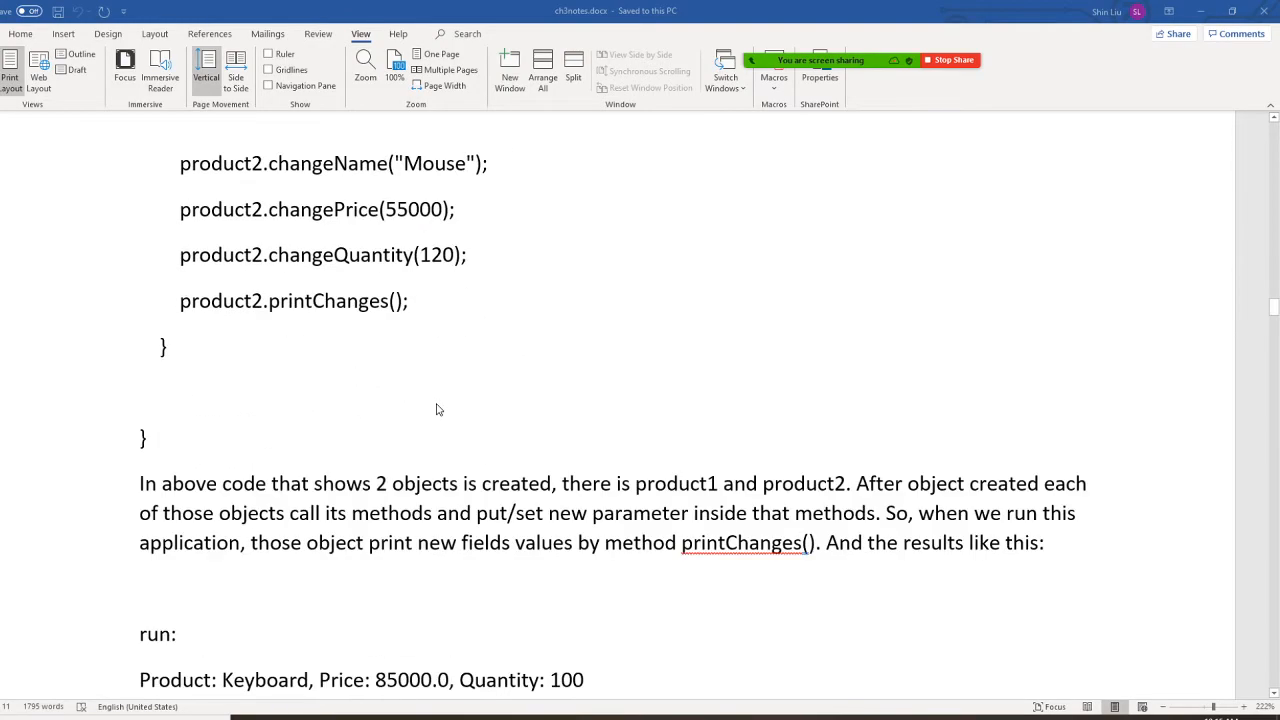
pyautogui.scroll(-3, 436, 409)
pyautogui.scroll(-3, 490, 350)
pyautogui.scroll(-3, 520, 380)
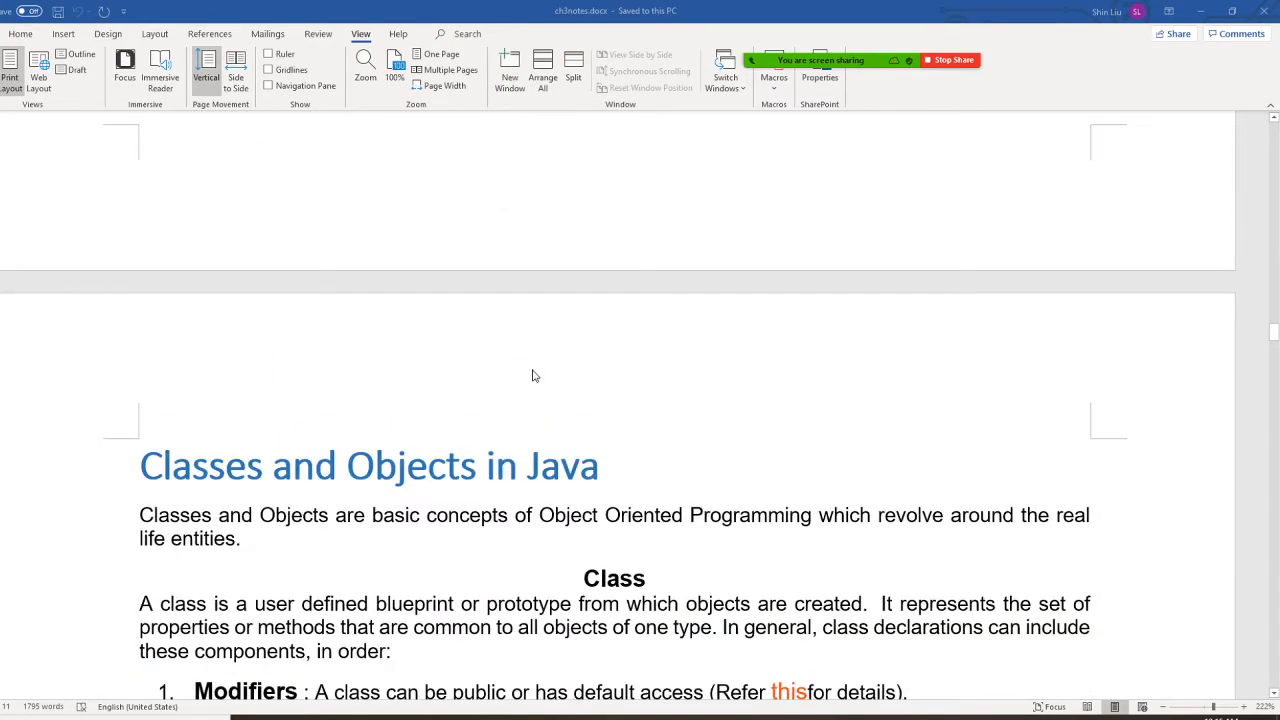
pyautogui.scroll(-4, 532, 375)
pyautogui.scroll(-3, 532, 375)
pyautogui.scroll(-1, 532, 375)
pyautogui.scroll(-4, 532, 375)
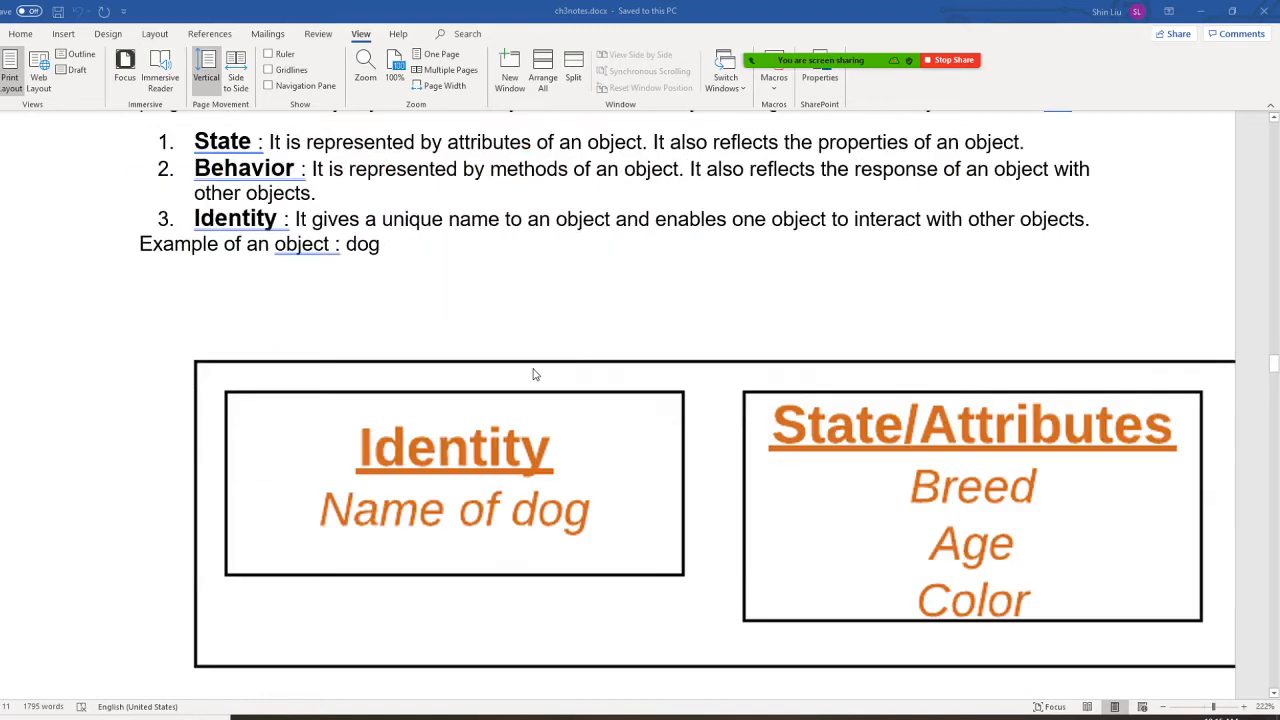
pyautogui.scroll(3, 532, 375)
pyautogui.scroll(3, 532, 375)
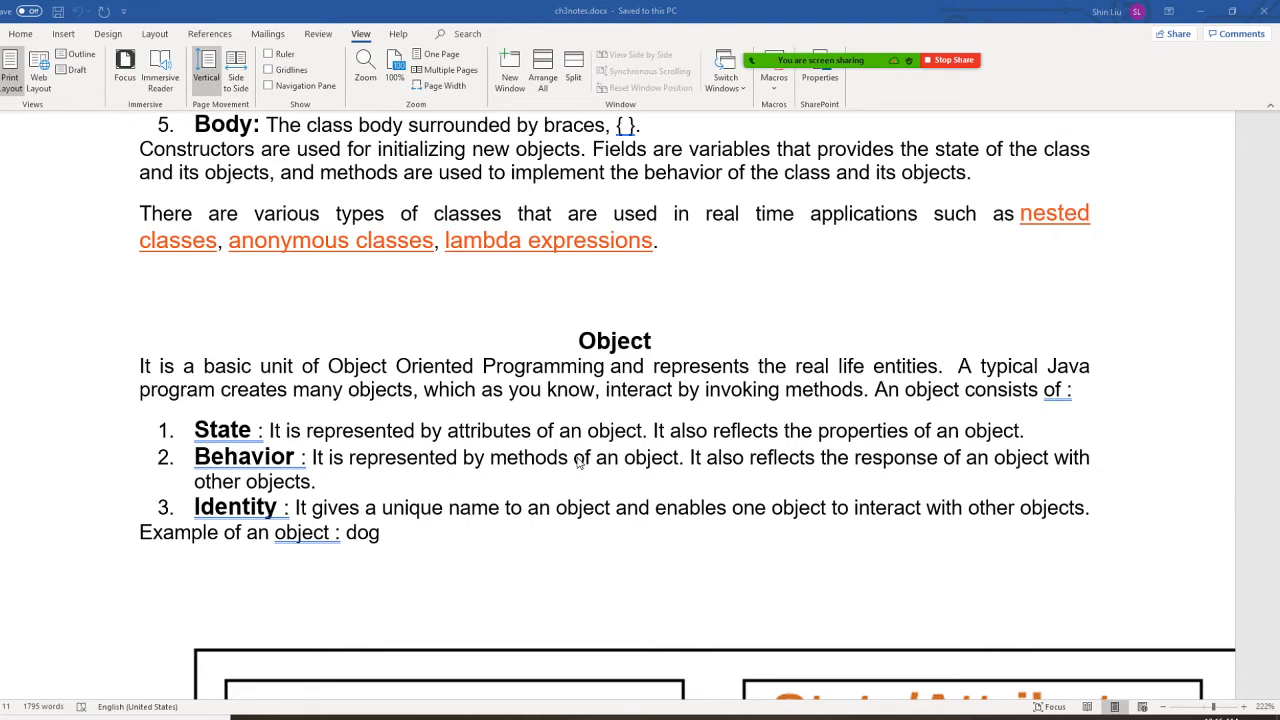
pyautogui.scroll(-3, 584, 461)
pyautogui.scroll(-3, 584, 461)
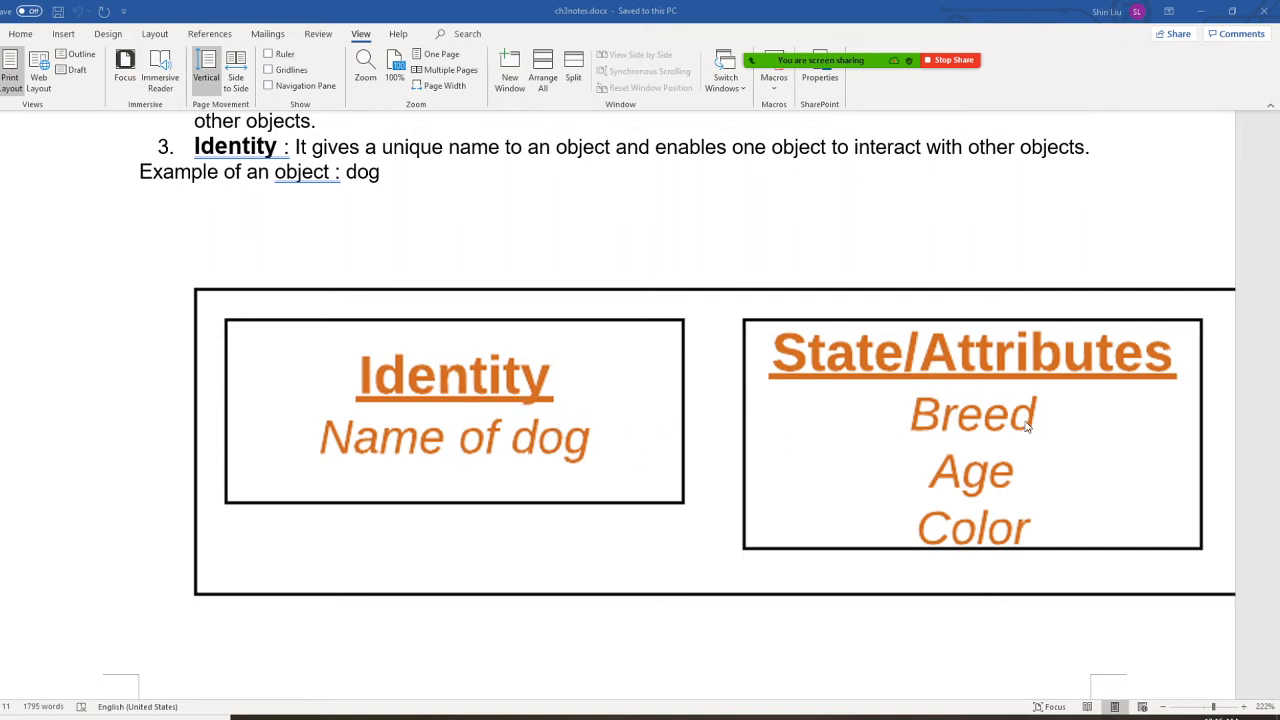
pyautogui.scroll(-1, 996, 437)
pyautogui.scroll(-2, 996, 437)
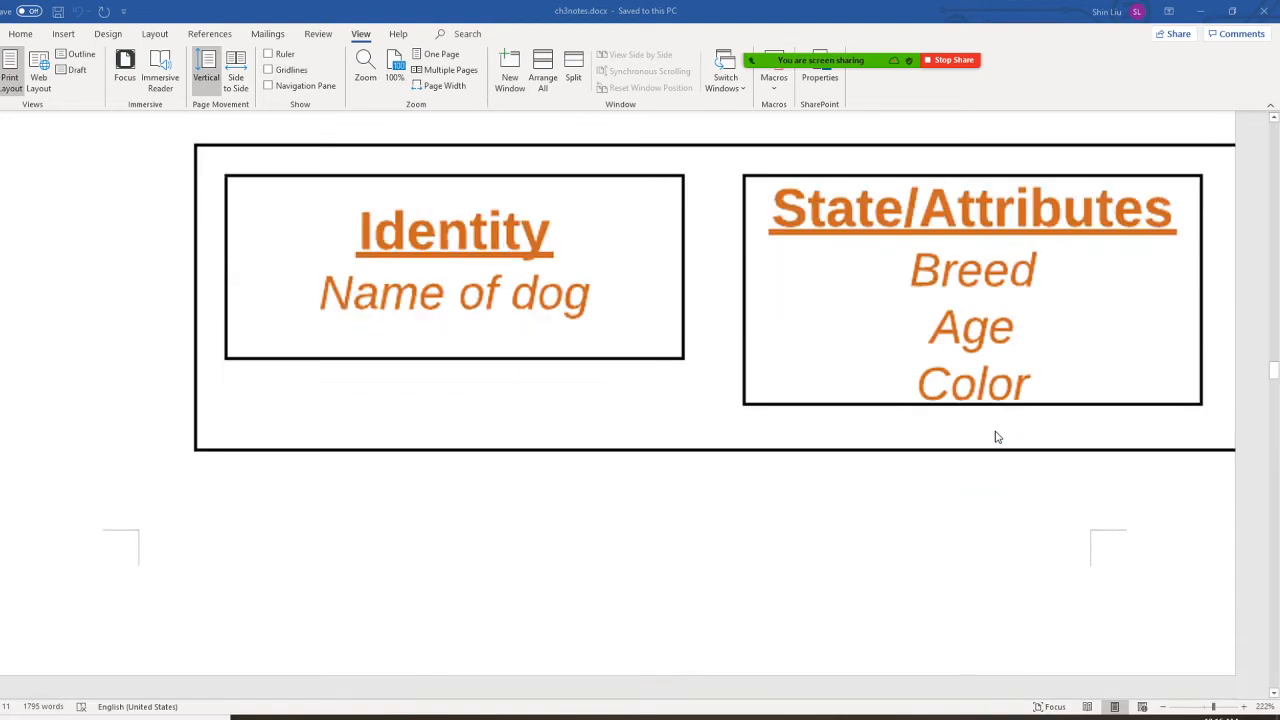
pyautogui.scroll(-2, 996, 437)
pyautogui.scroll(-3, 996, 437)
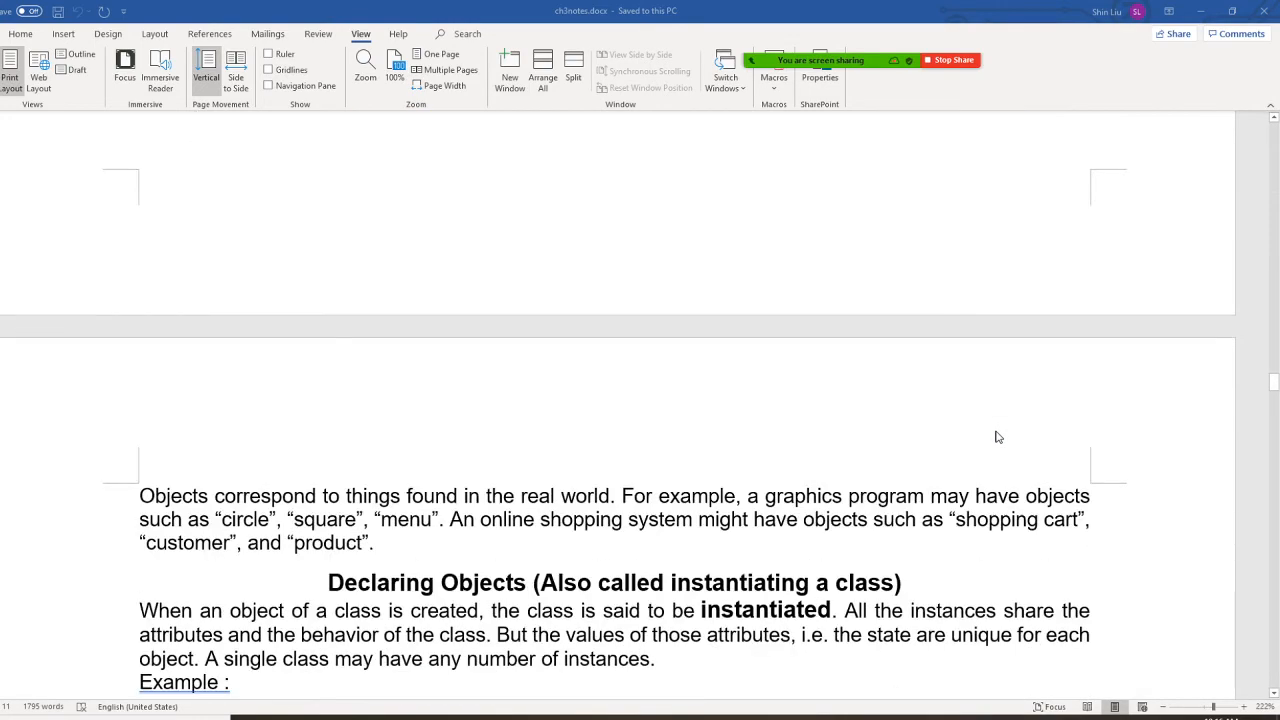
pyautogui.scroll(-1, 996, 437)
pyautogui.scroll(-2, 996, 437)
pyautogui.scroll(-2, 996, 437)
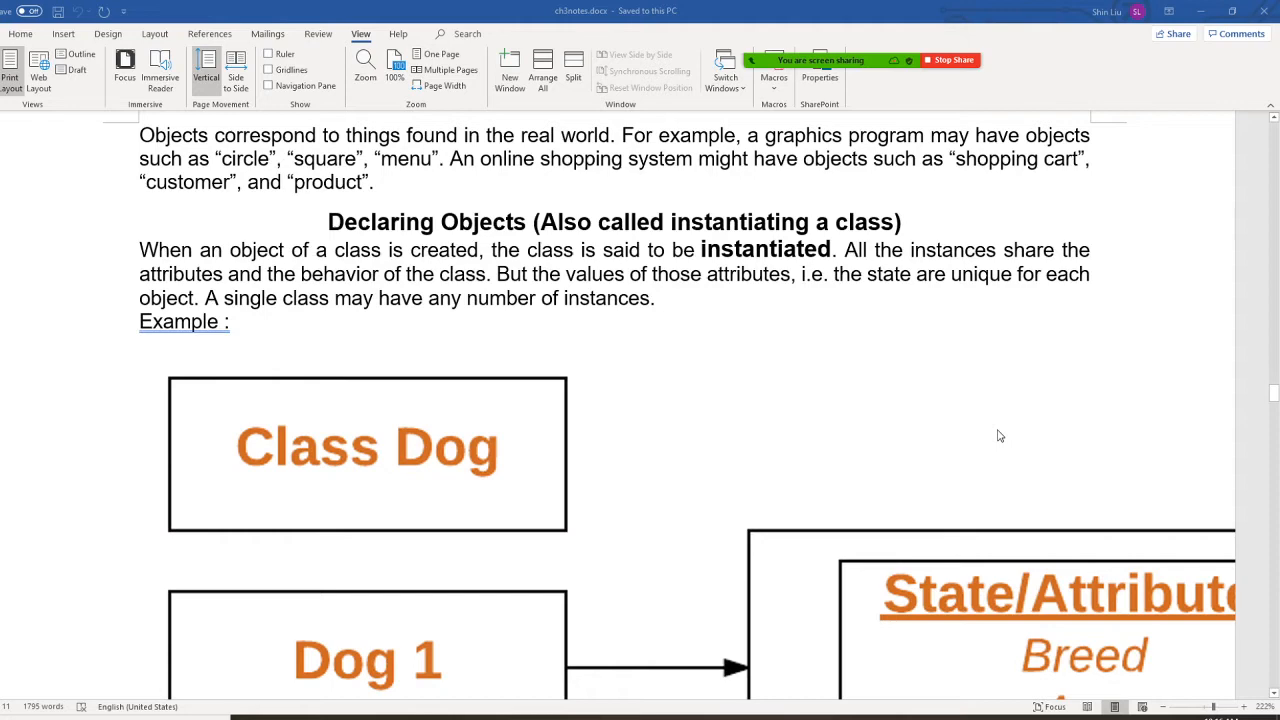
pyautogui.scroll(-3, 998, 436)
pyautogui.scroll(-2, 998, 436)
pyautogui.scroll(-1, 998, 436)
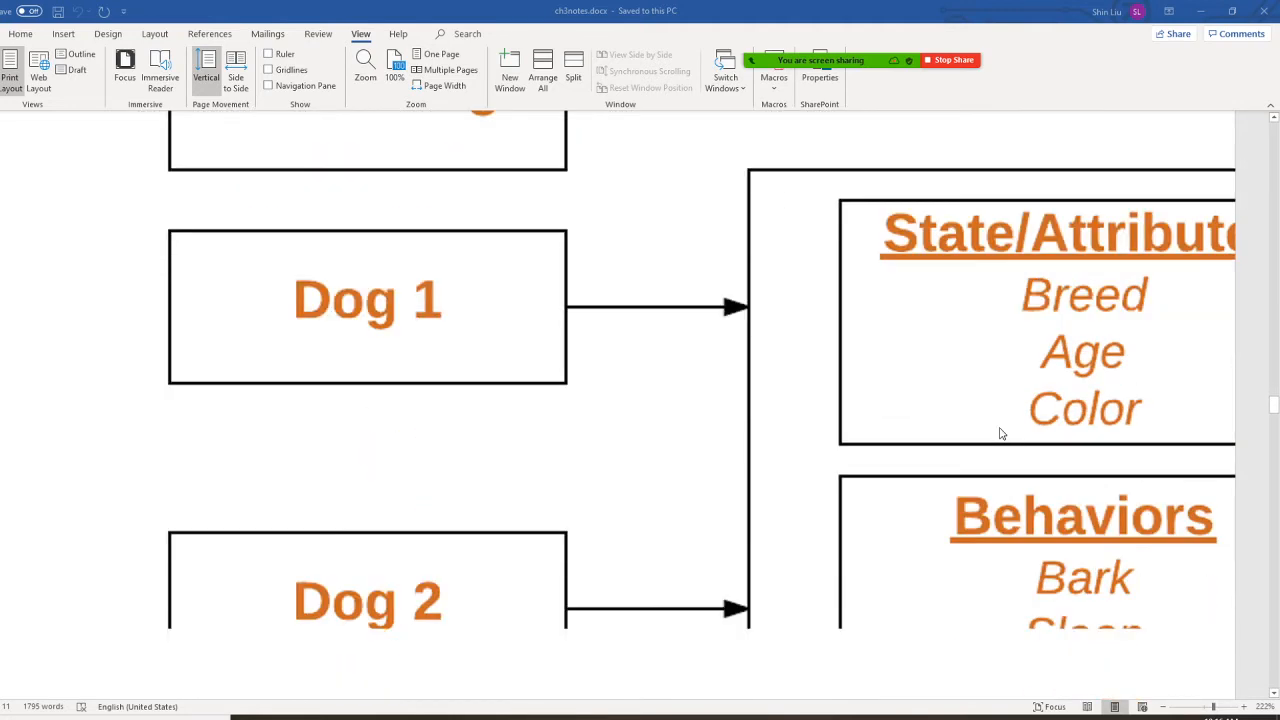
pyautogui.scroll(2, 1000, 432)
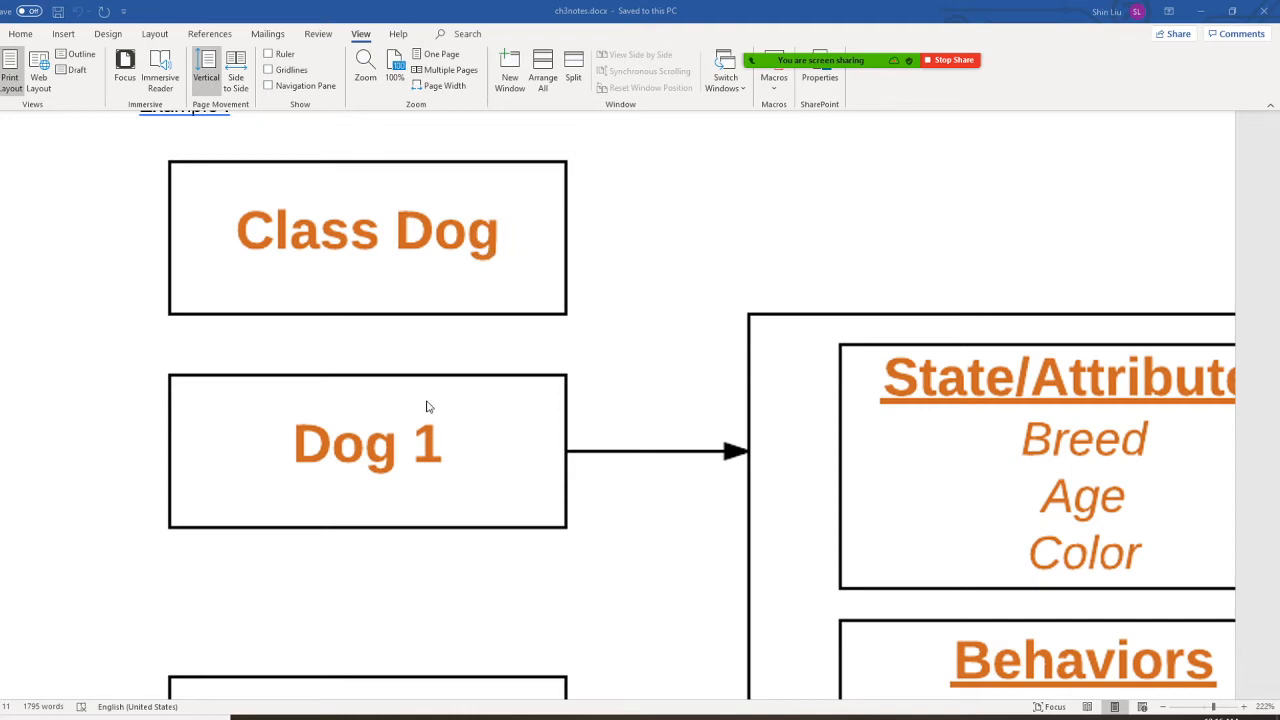
pyautogui.scroll(-2, 445, 485)
pyautogui.scroll(-1, 445, 485)
pyautogui.scroll(-2, 445, 485)
pyautogui.scroll(-2, 445, 495)
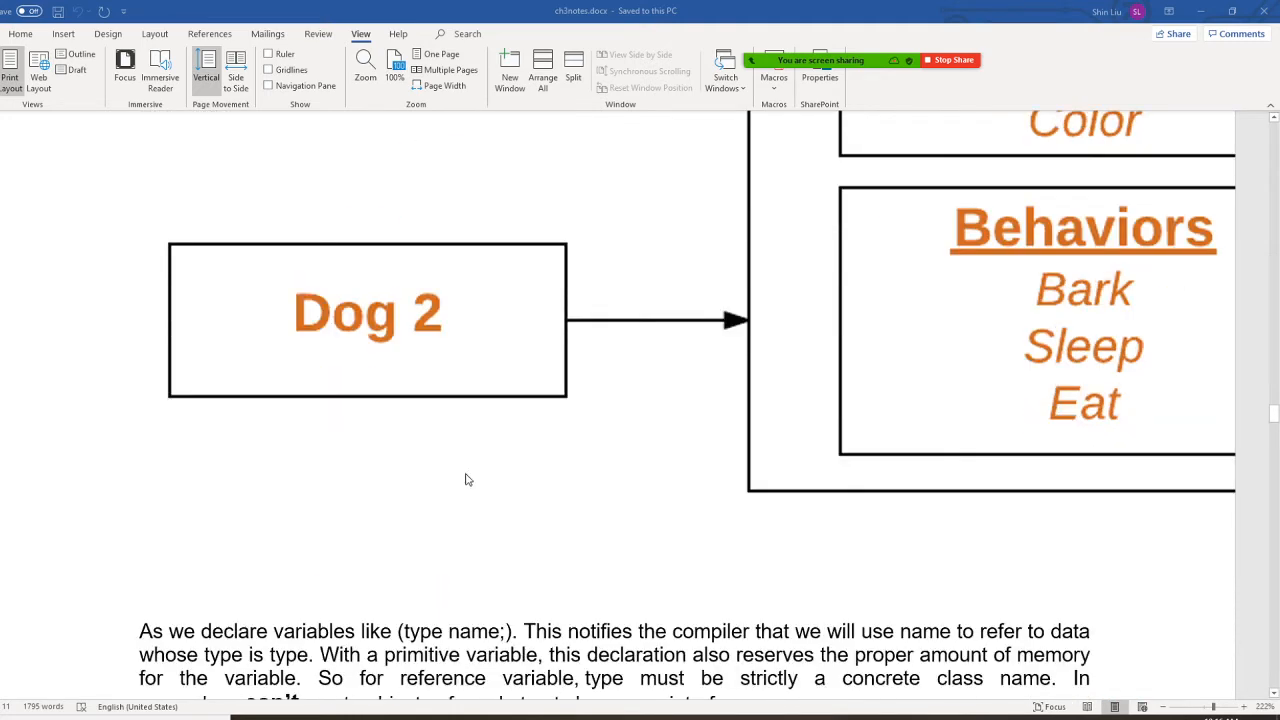
pyautogui.scroll(3, 464, 479)
pyautogui.scroll(1, 490, 460)
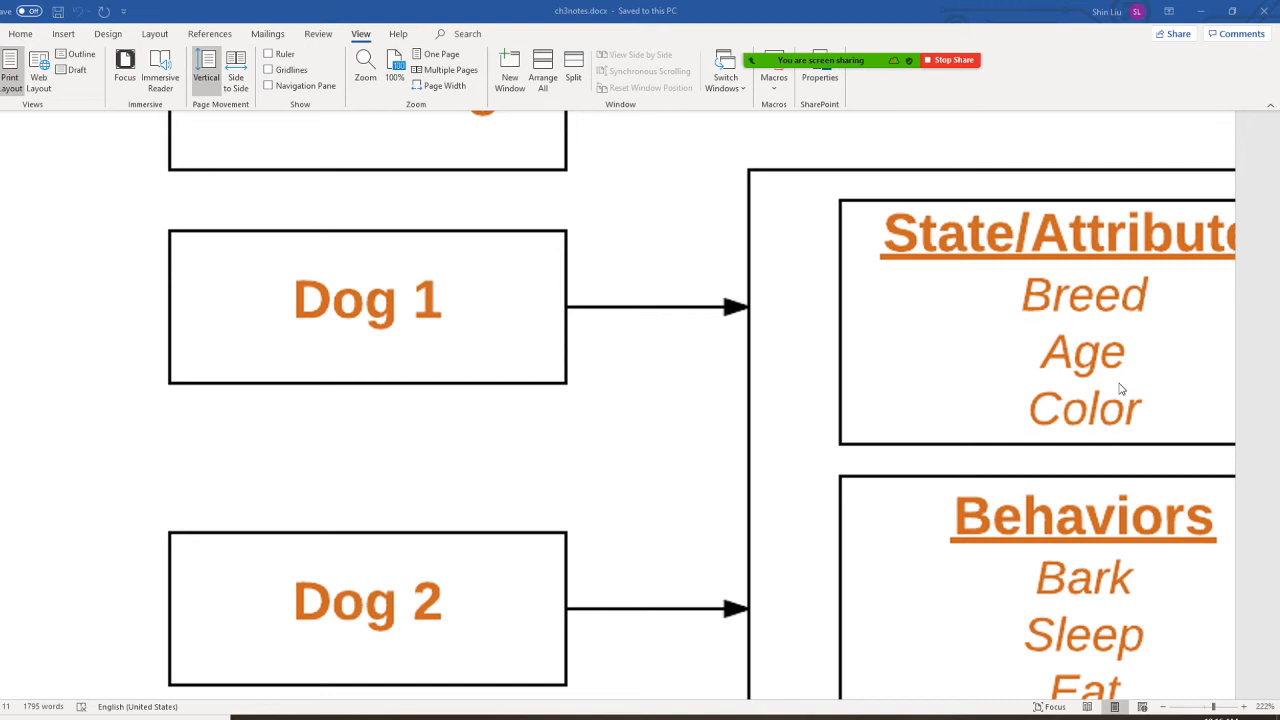
pyautogui.scroll(-2, 1144, 430)
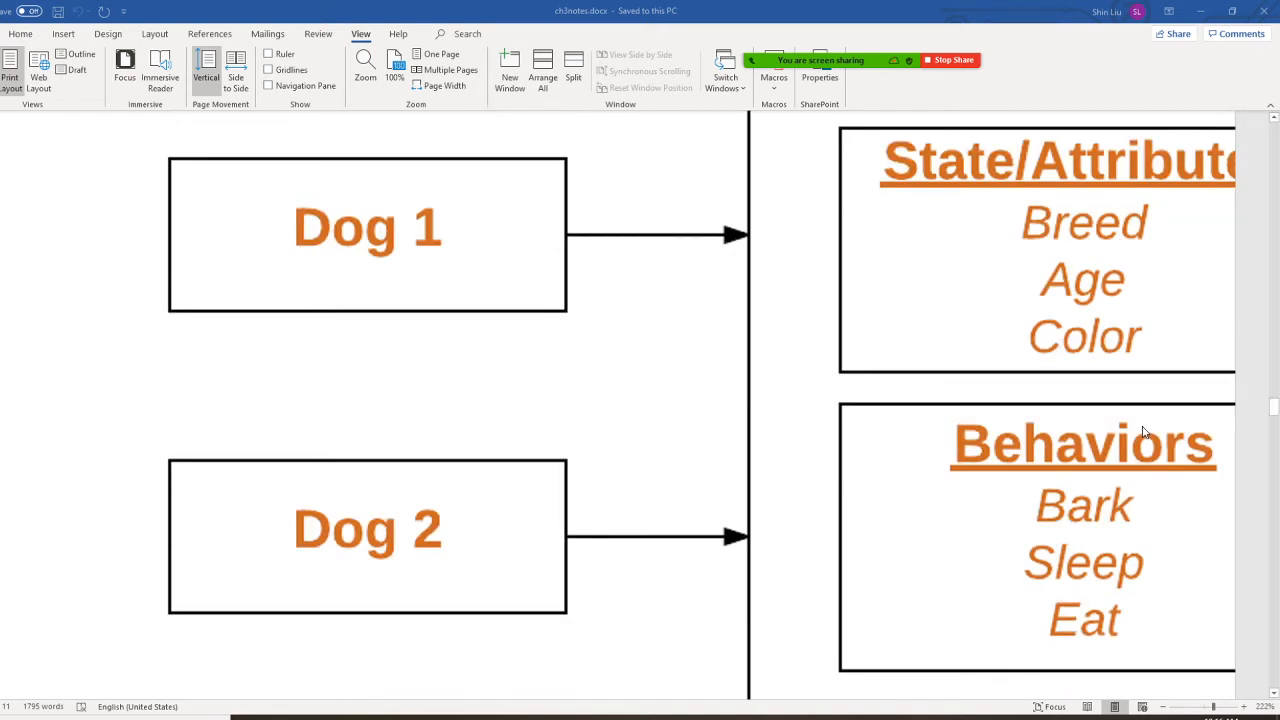
pyautogui.scroll(-3, 1144, 430)
pyautogui.scroll(-1, 1154, 365)
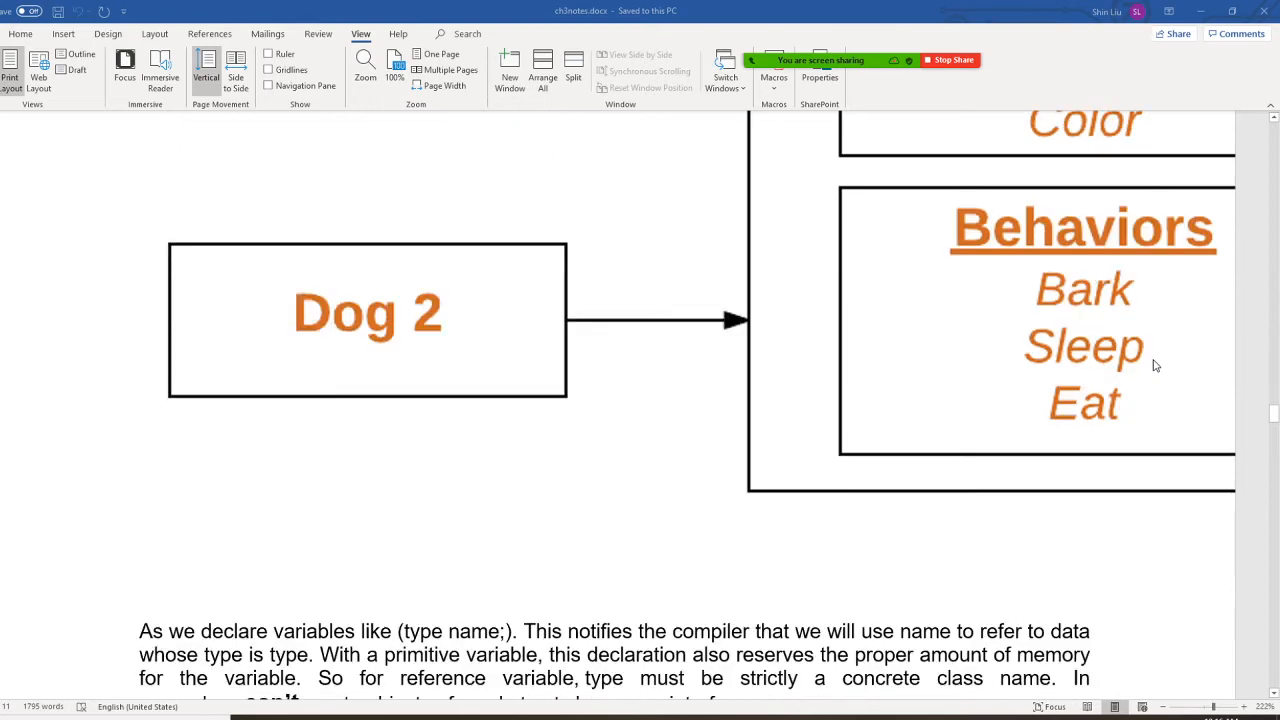
pyautogui.scroll(-3, 1151, 370)
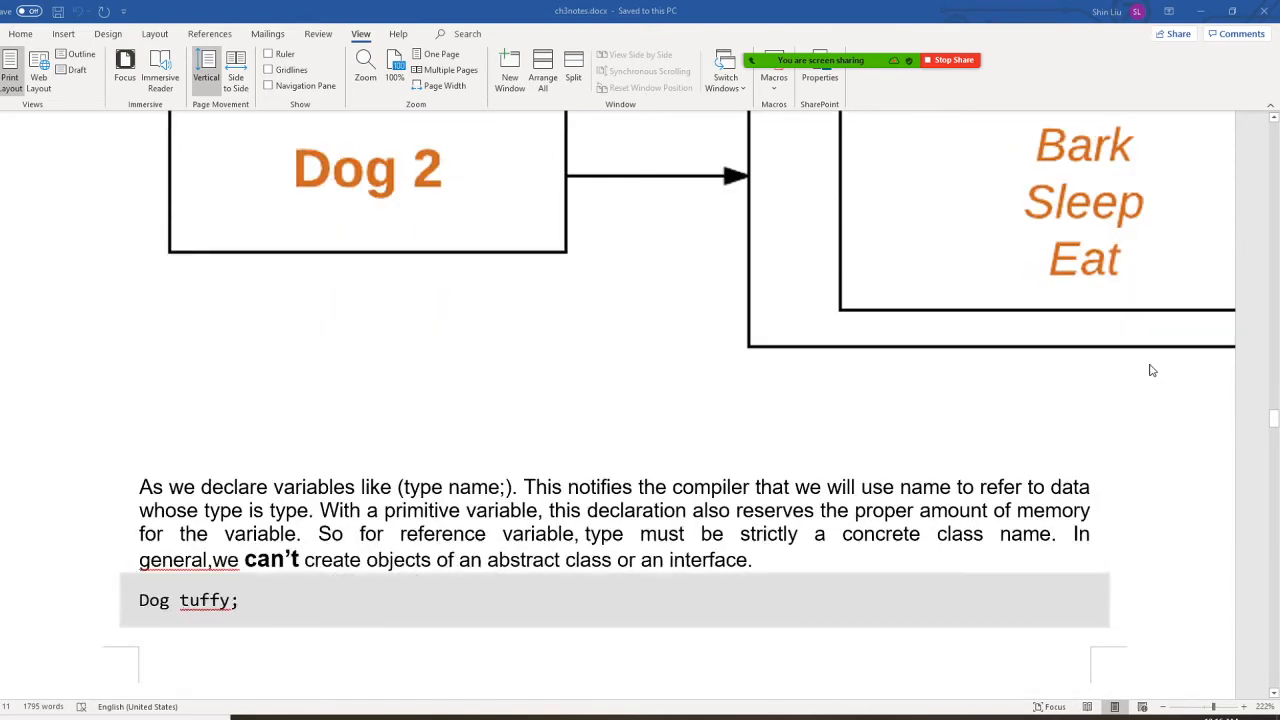
pyautogui.scroll(-2, 1151, 370)
pyautogui.scroll(-3, 1151, 370)
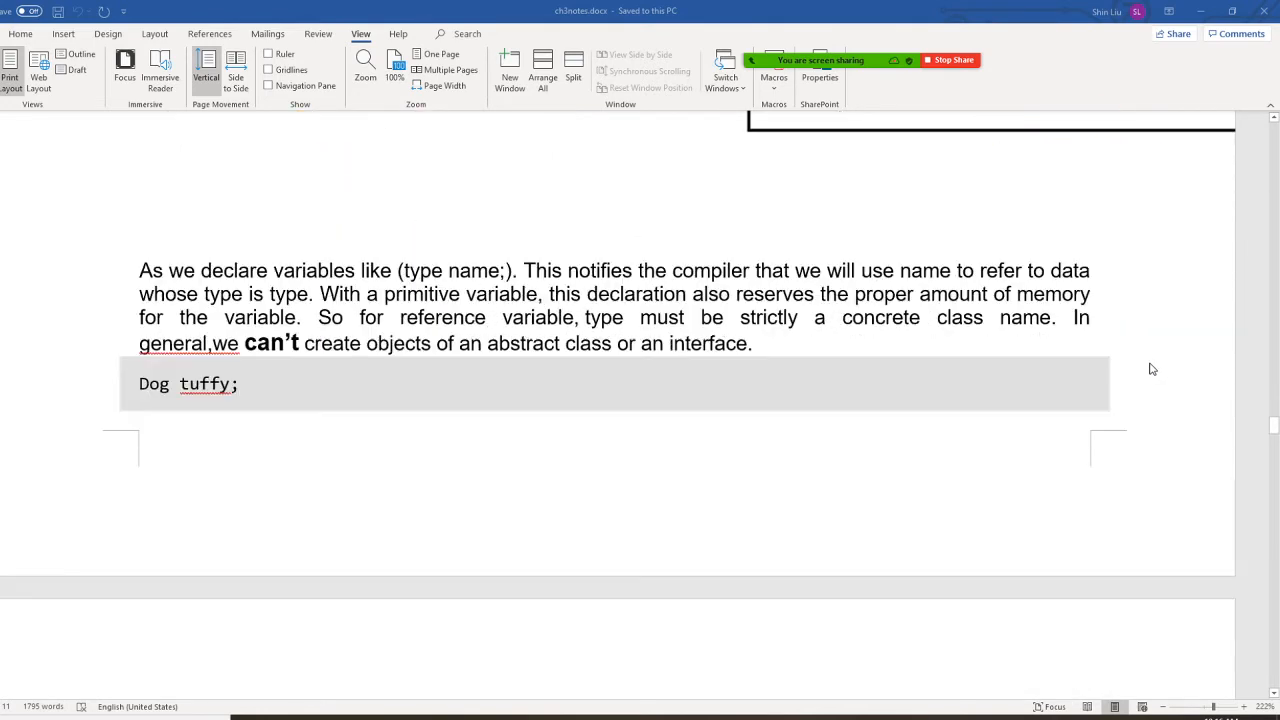
pyautogui.scroll(-4, 1151, 370)
pyautogui.scroll(-1, 1151, 370)
pyautogui.scroll(-2, 1151, 370)
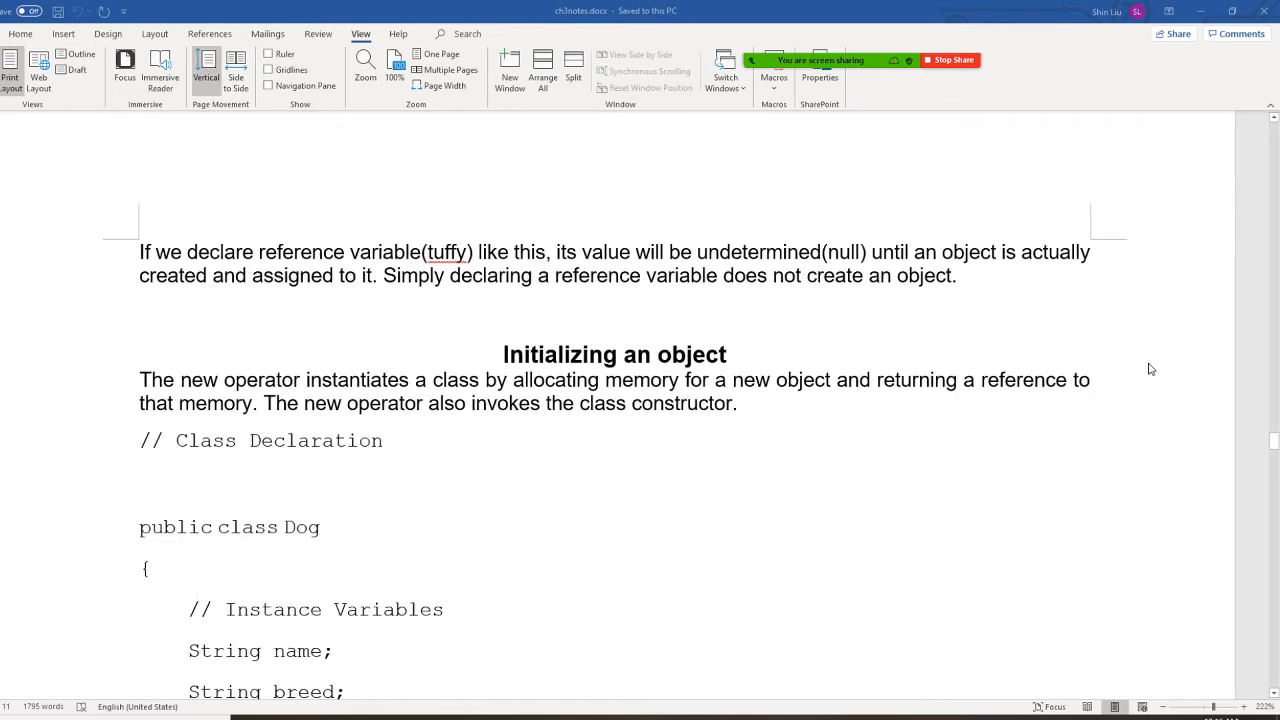
pyautogui.scroll(2, 1151, 368)
pyautogui.scroll(4, 1151, 368)
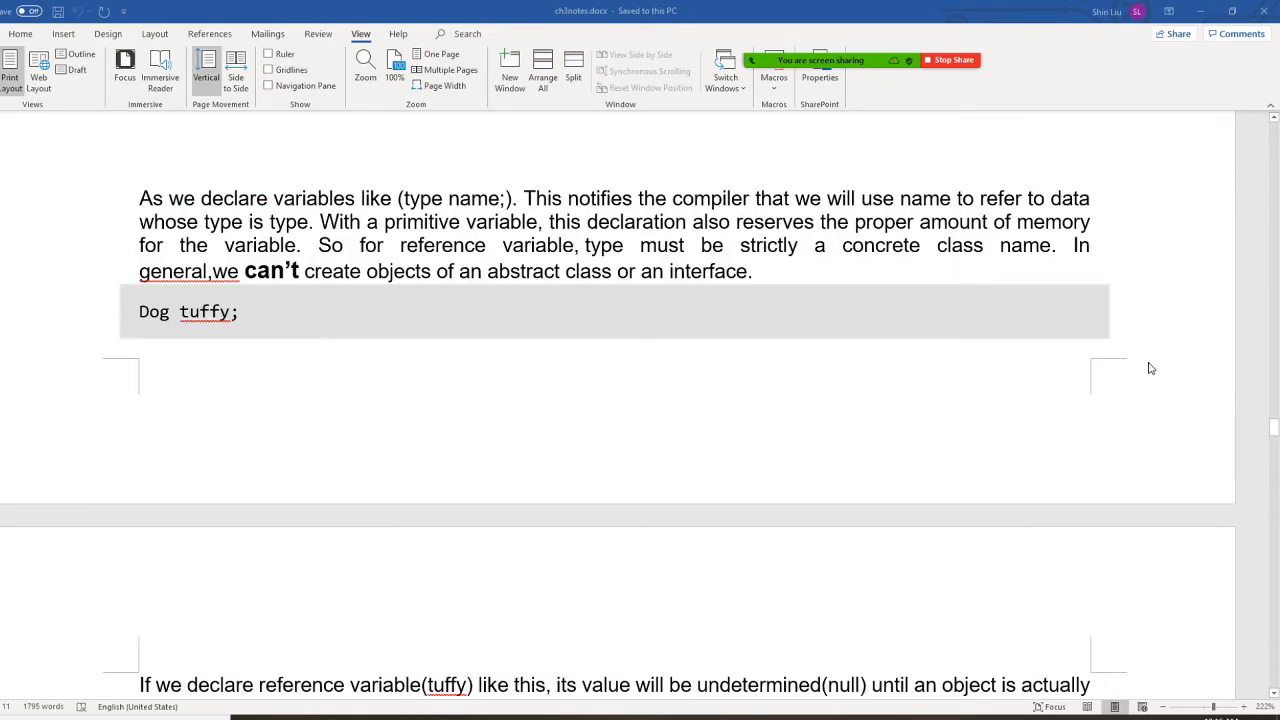
pyautogui.scroll(-1, 1151, 368)
pyautogui.scroll(-2, 1151, 368)
pyautogui.scroll(-3, 1151, 368)
pyautogui.scroll(-1, 1151, 368)
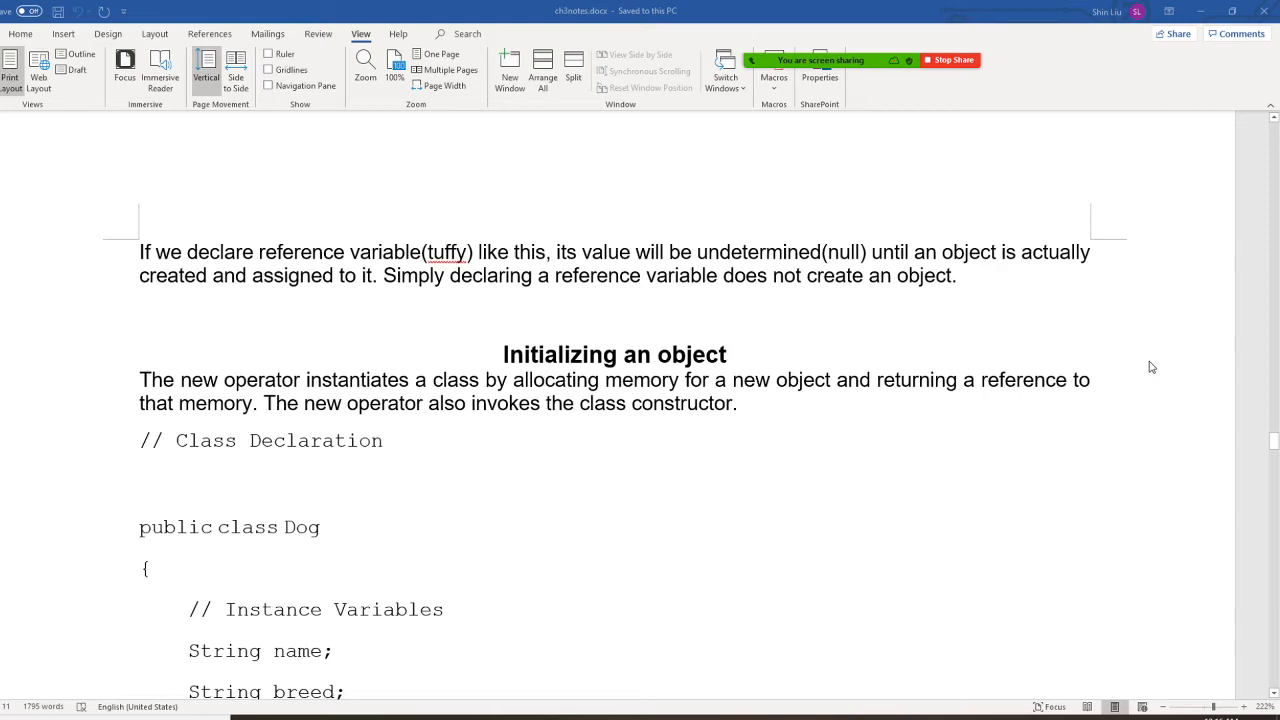
pyautogui.scroll(-1, 1151, 368)
pyautogui.scroll(-1, 1151, 368)
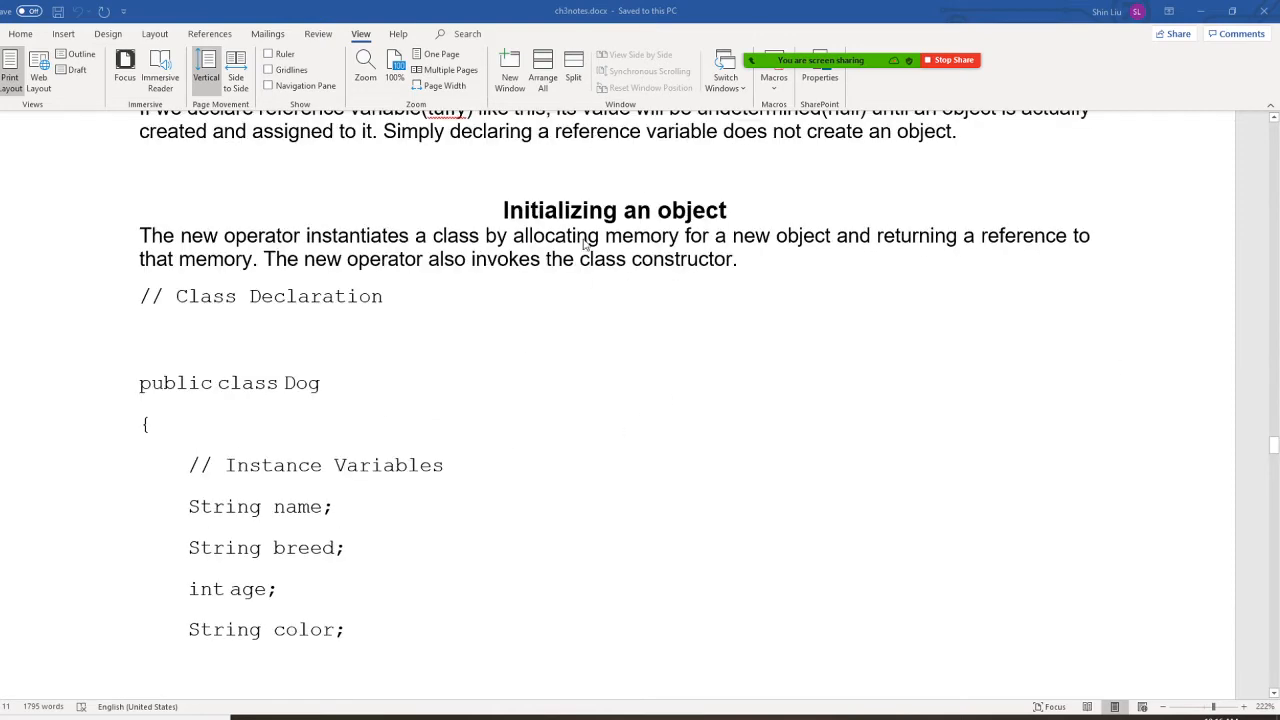
pyautogui.scroll(-2, 471, 388)
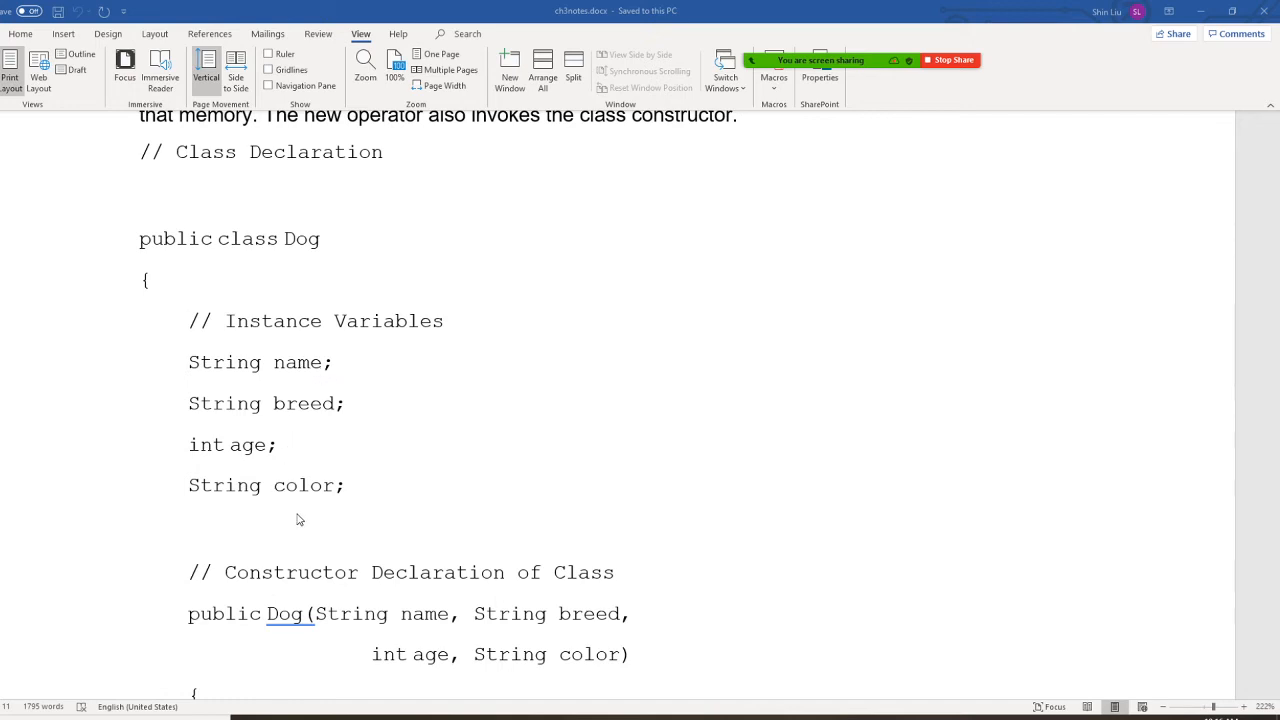
pyautogui.scroll(-3, 304, 510)
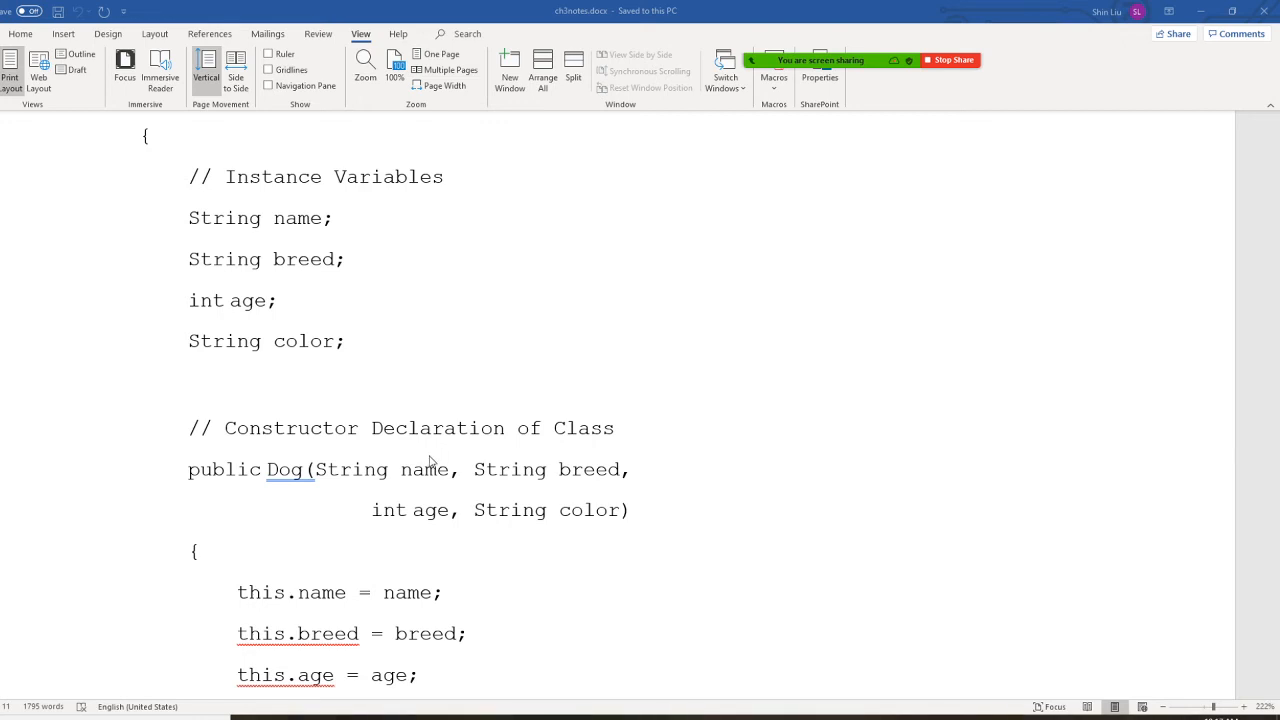
pyautogui.scroll(-2, 432, 462)
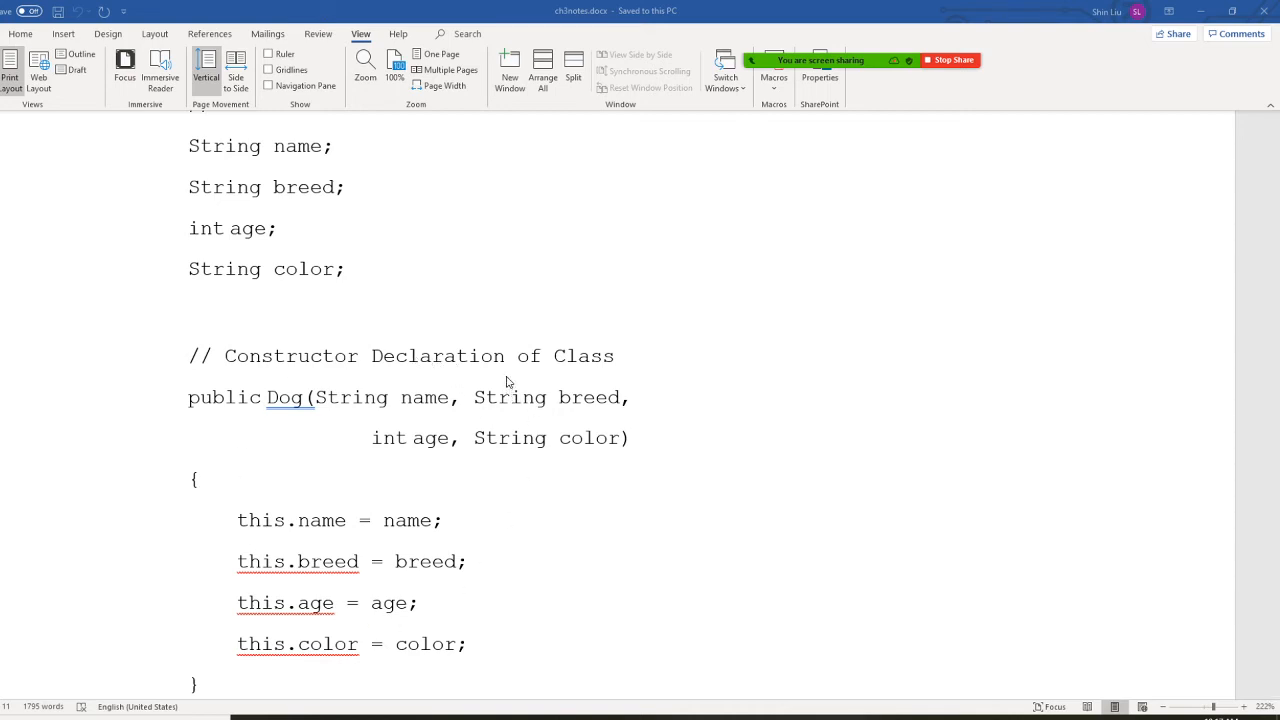
pyautogui.scroll(-2, 375, 570)
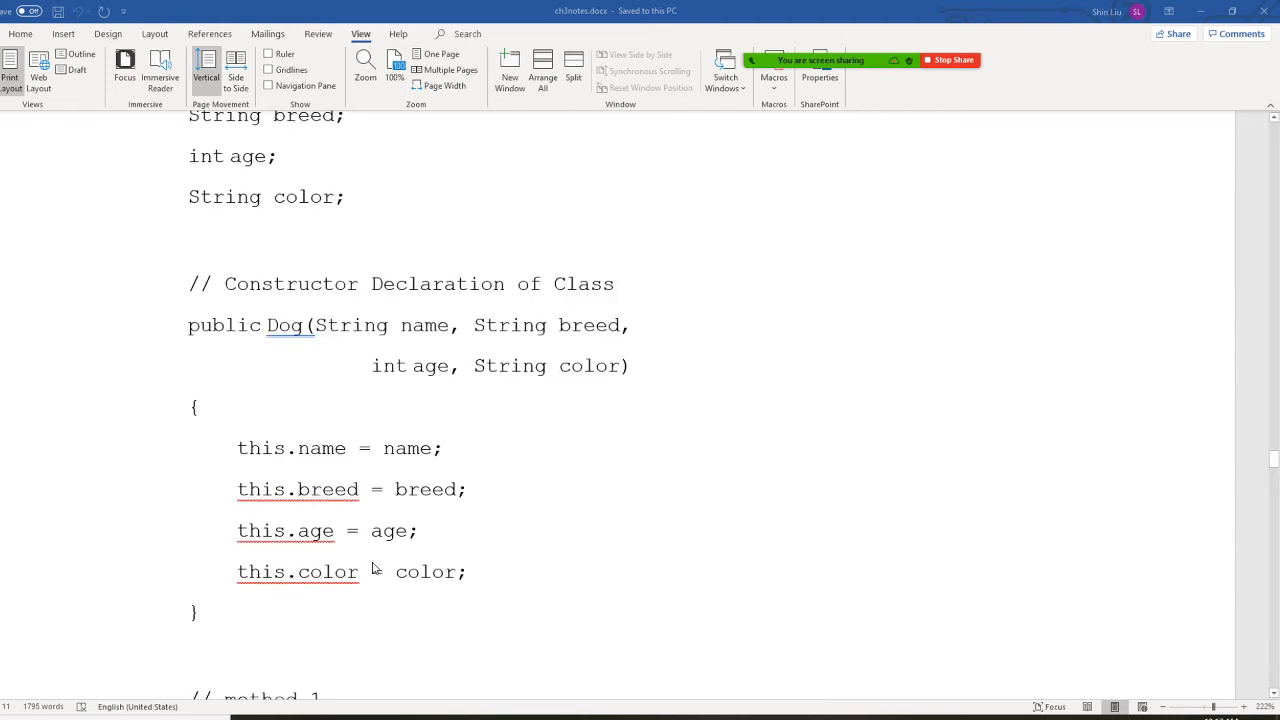
pyautogui.scroll(-1, 375, 570)
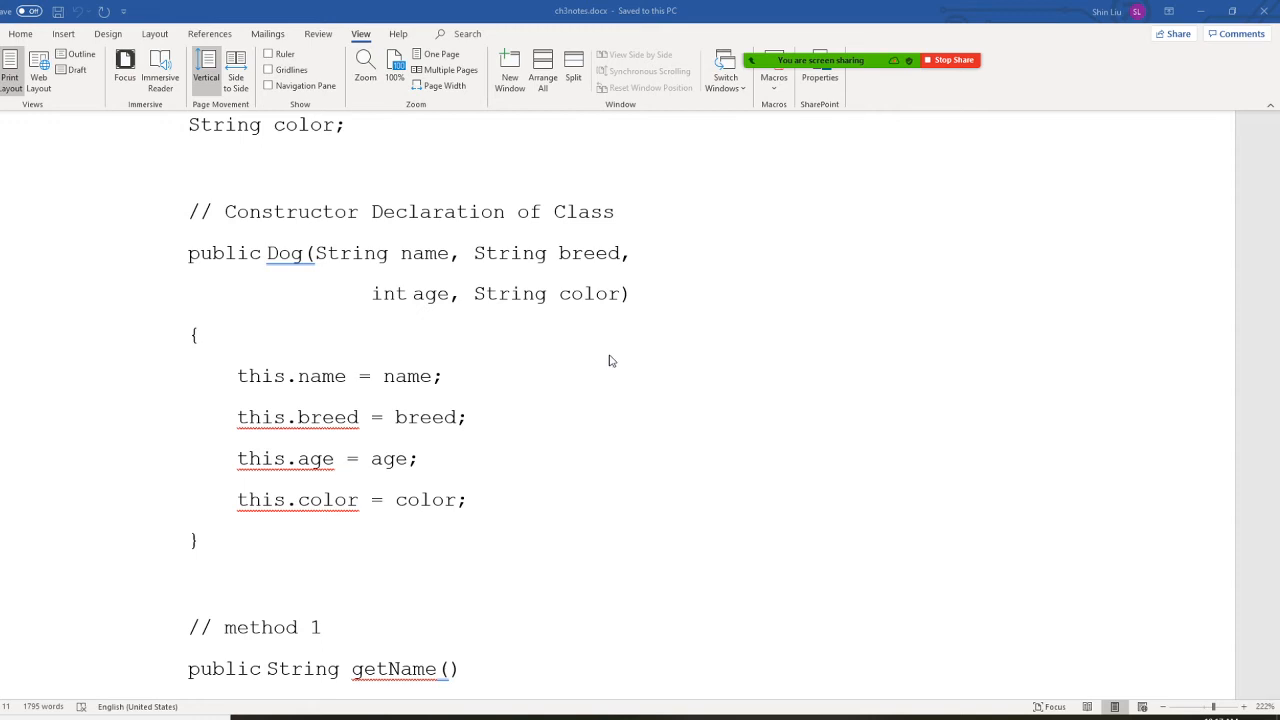
pyautogui.scroll(-3, 612, 361)
pyautogui.scroll(-2, 612, 361)
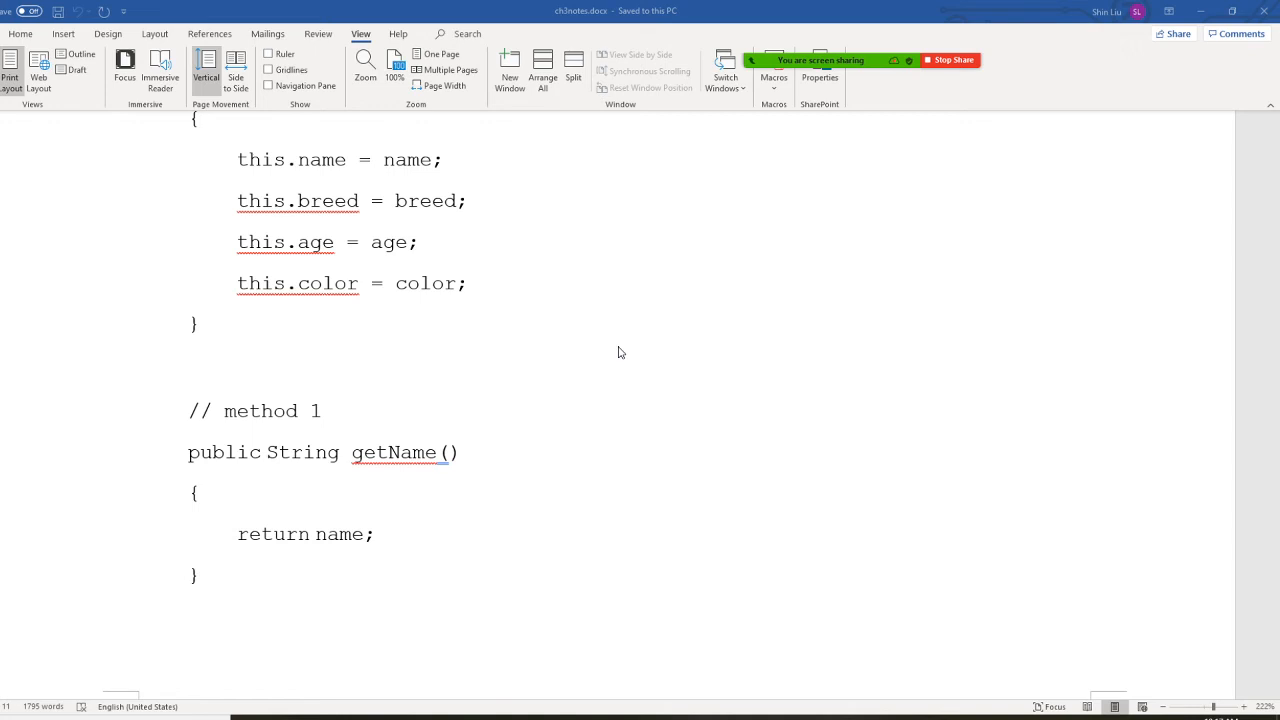
pyautogui.scroll(3, 665, 297)
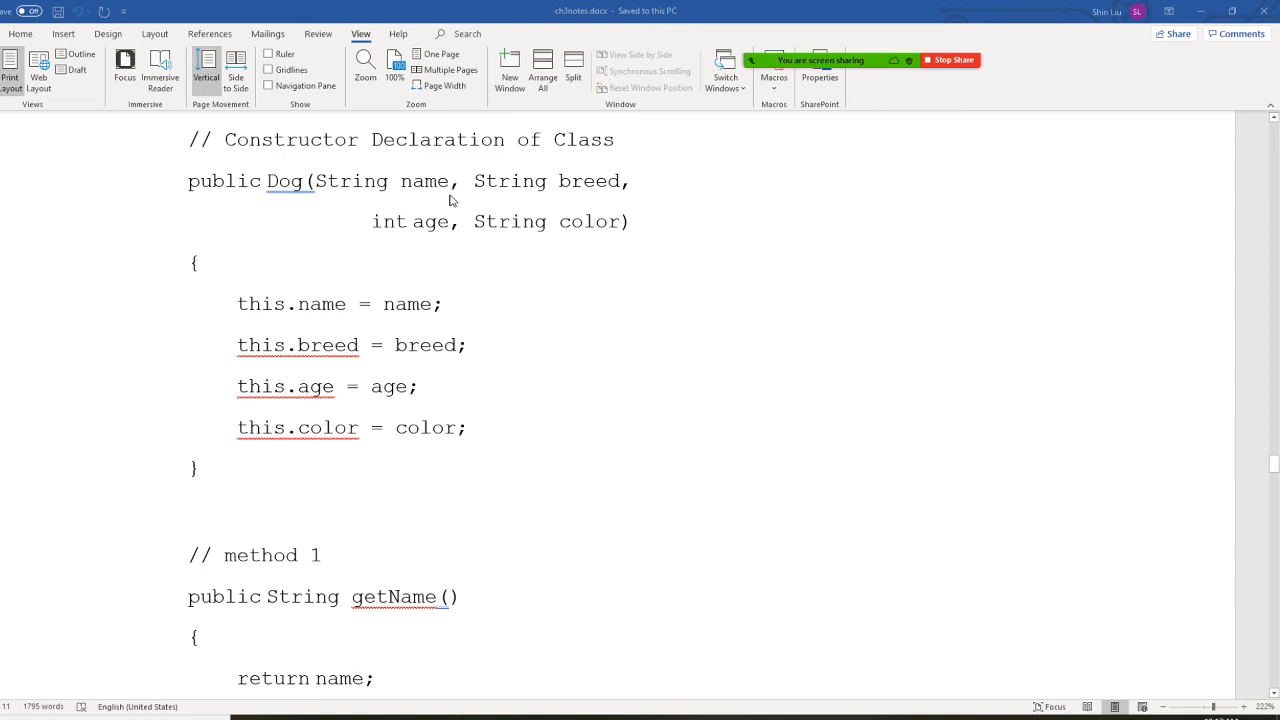
pyautogui.scroll(-2, 490, 632)
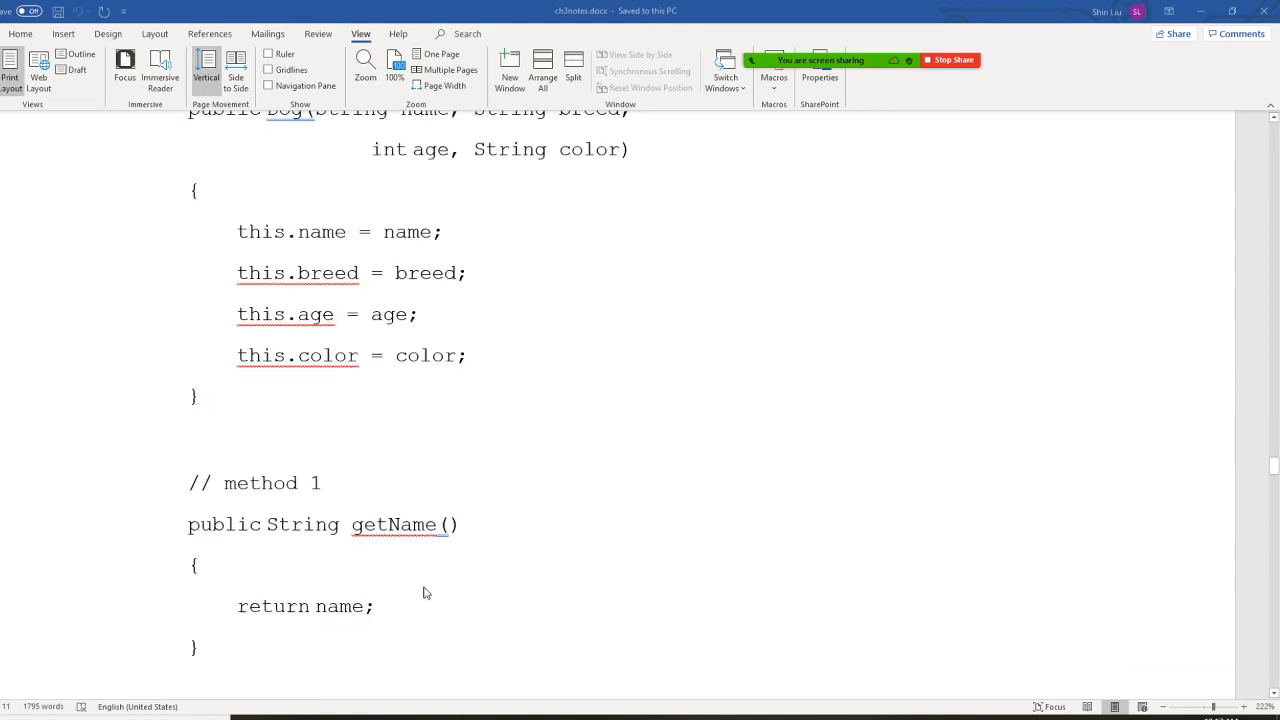
pyautogui.scroll(-5, 434, 536)
pyautogui.scroll(-3, 434, 536)
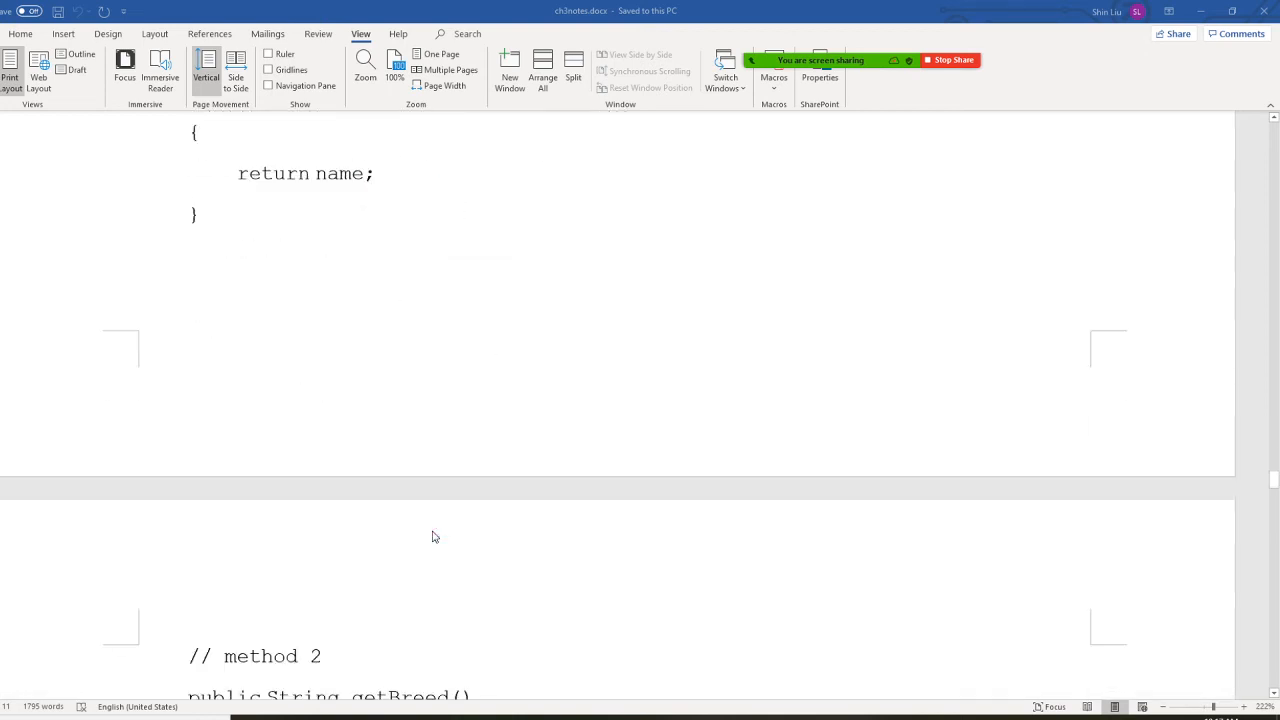
pyautogui.scroll(-2, 434, 536)
pyautogui.scroll(-2, 434, 536)
pyautogui.scroll(-3, 434, 536)
pyautogui.scroll(-2, 434, 536)
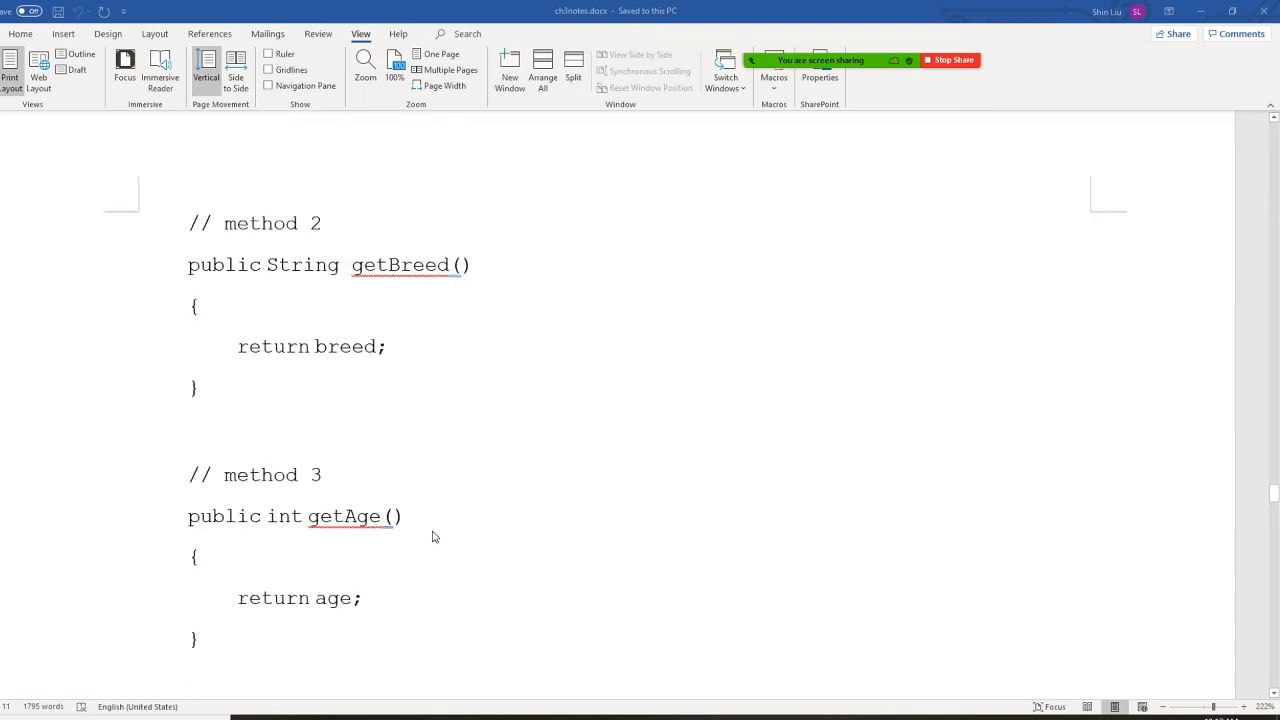
pyautogui.scroll(-3, 434, 536)
pyautogui.scroll(-3, 434, 536)
pyautogui.scroll(-2, 434, 536)
pyautogui.scroll(-2, 434, 536)
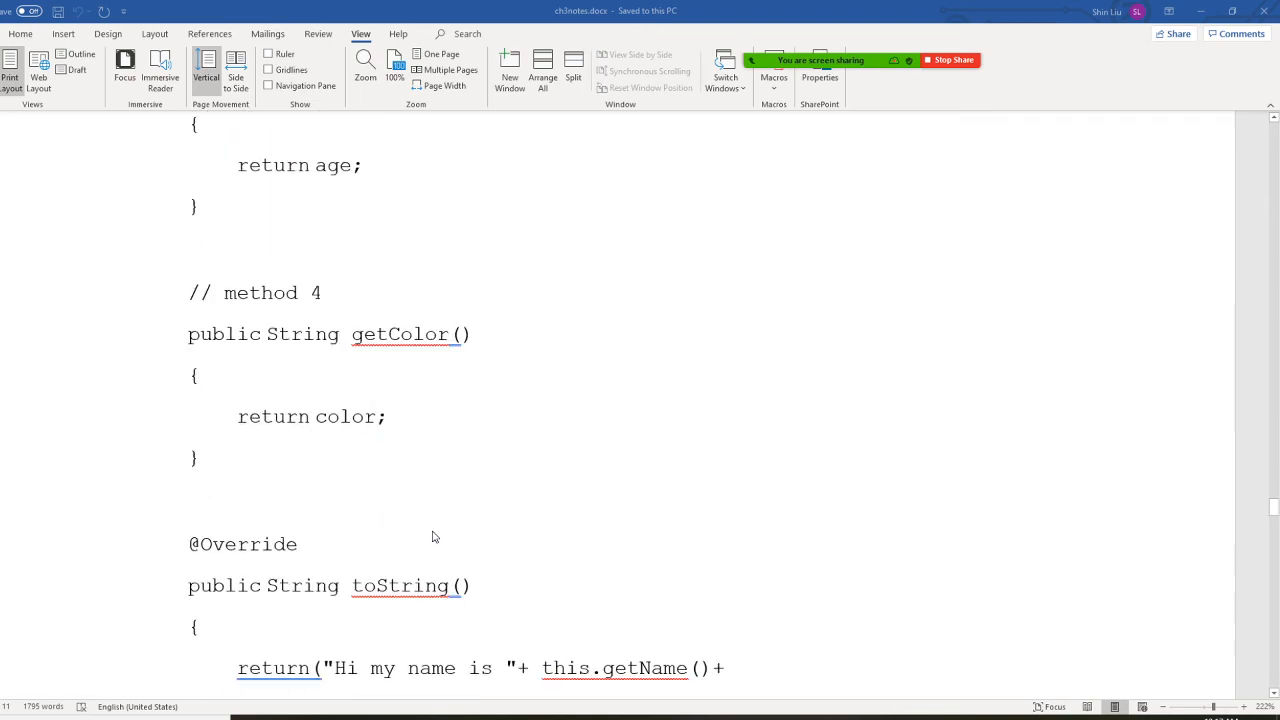
pyautogui.scroll(-2, 434, 536)
pyautogui.scroll(-1, 434, 536)
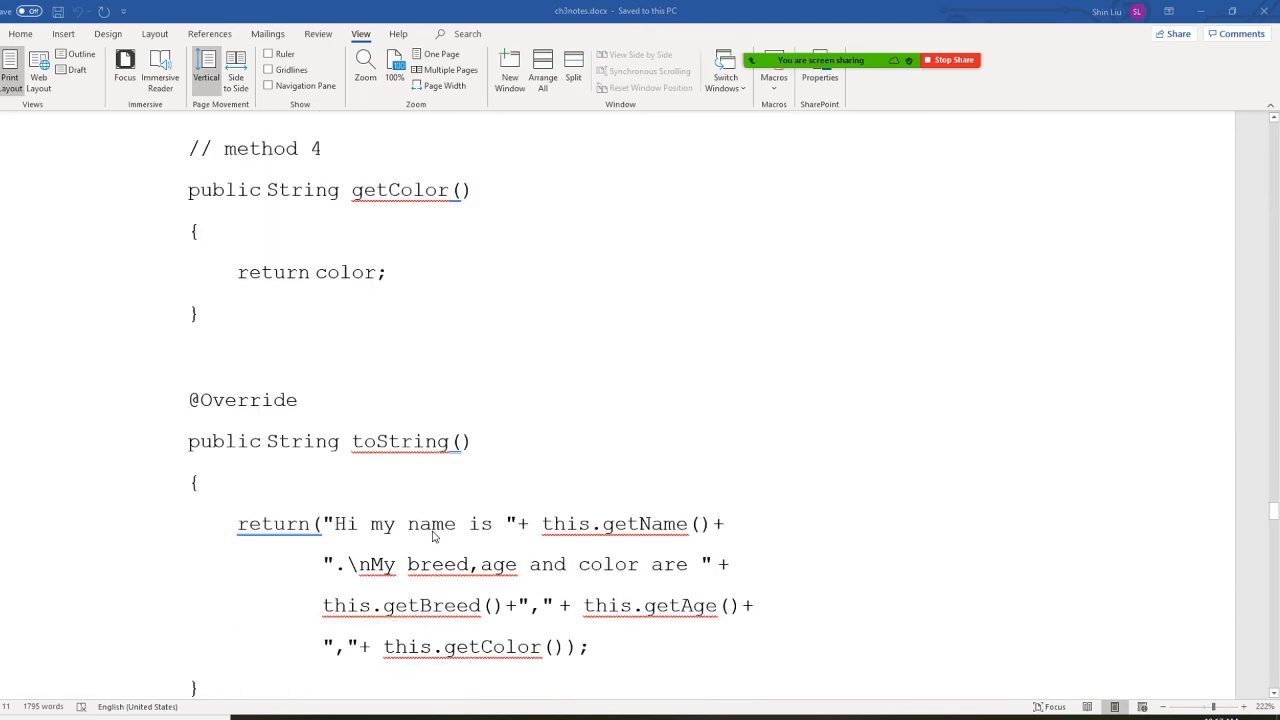
pyautogui.scroll(-1, 434, 536)
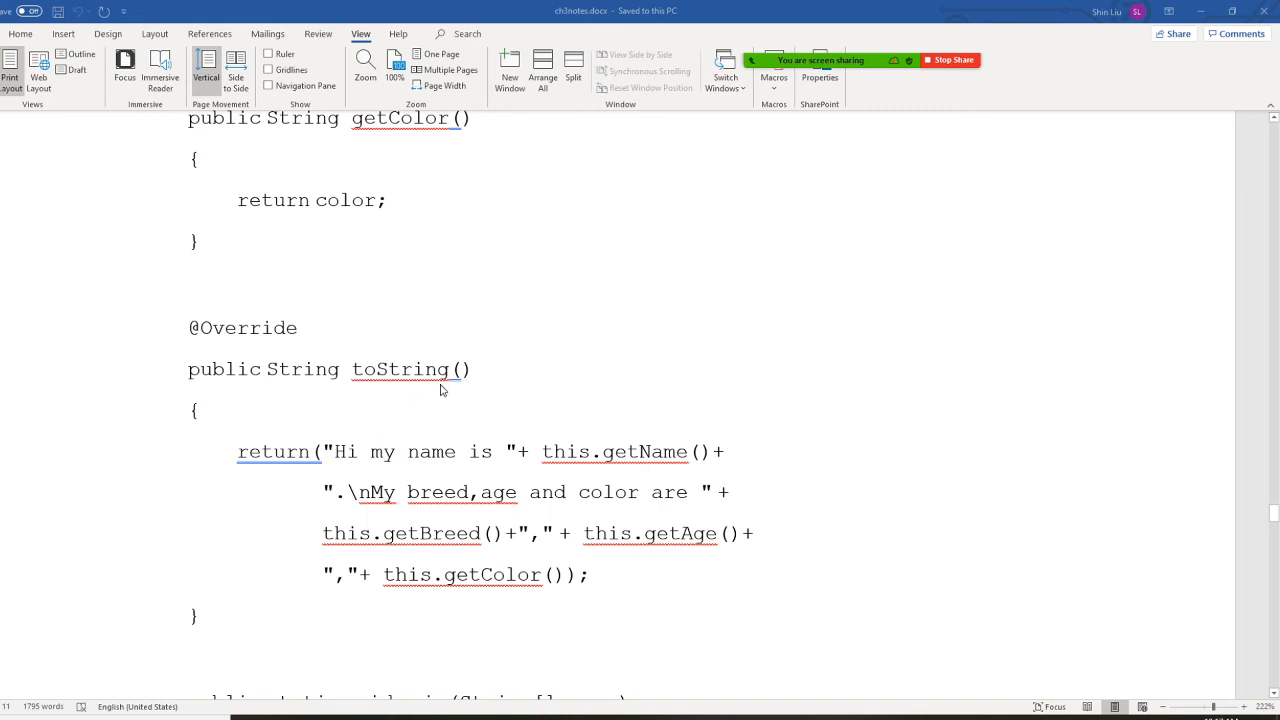
pyautogui.scroll(-3, 492, 472)
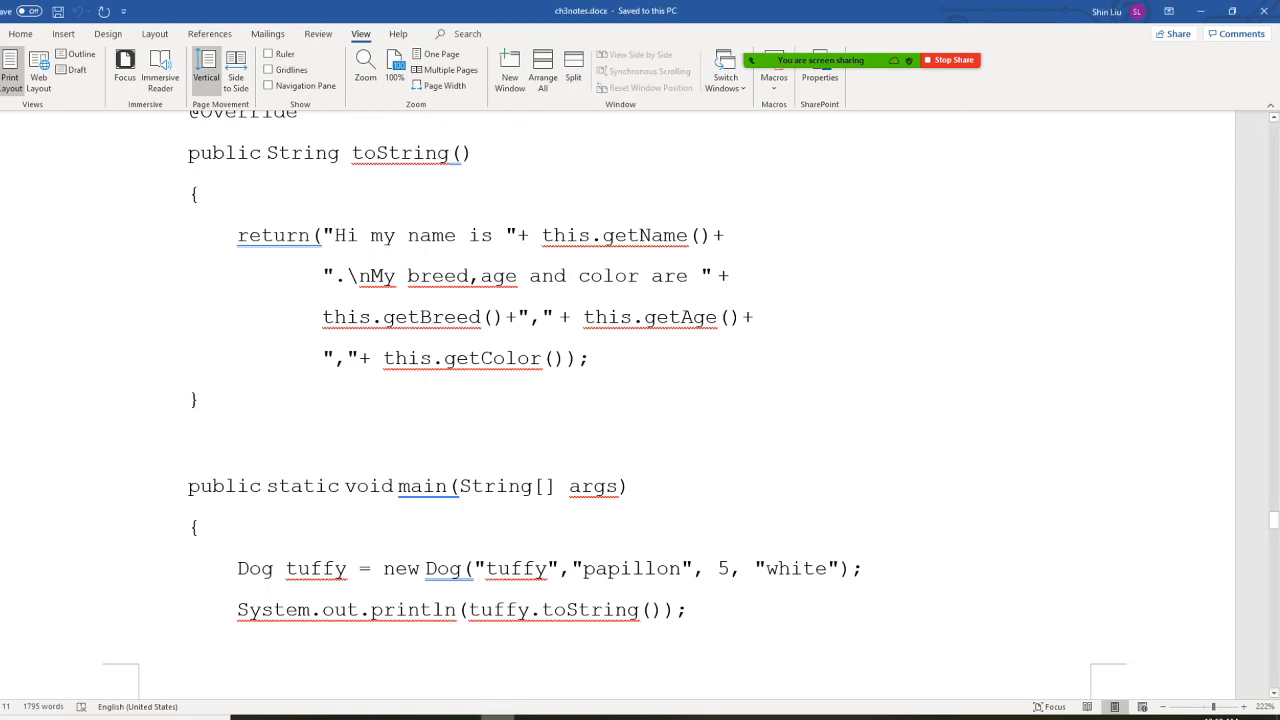
# Step: Restore the Word notes window and move it aside to reveal the Canvas Ch3Cw page
pyautogui.doubleClick(830, 14)
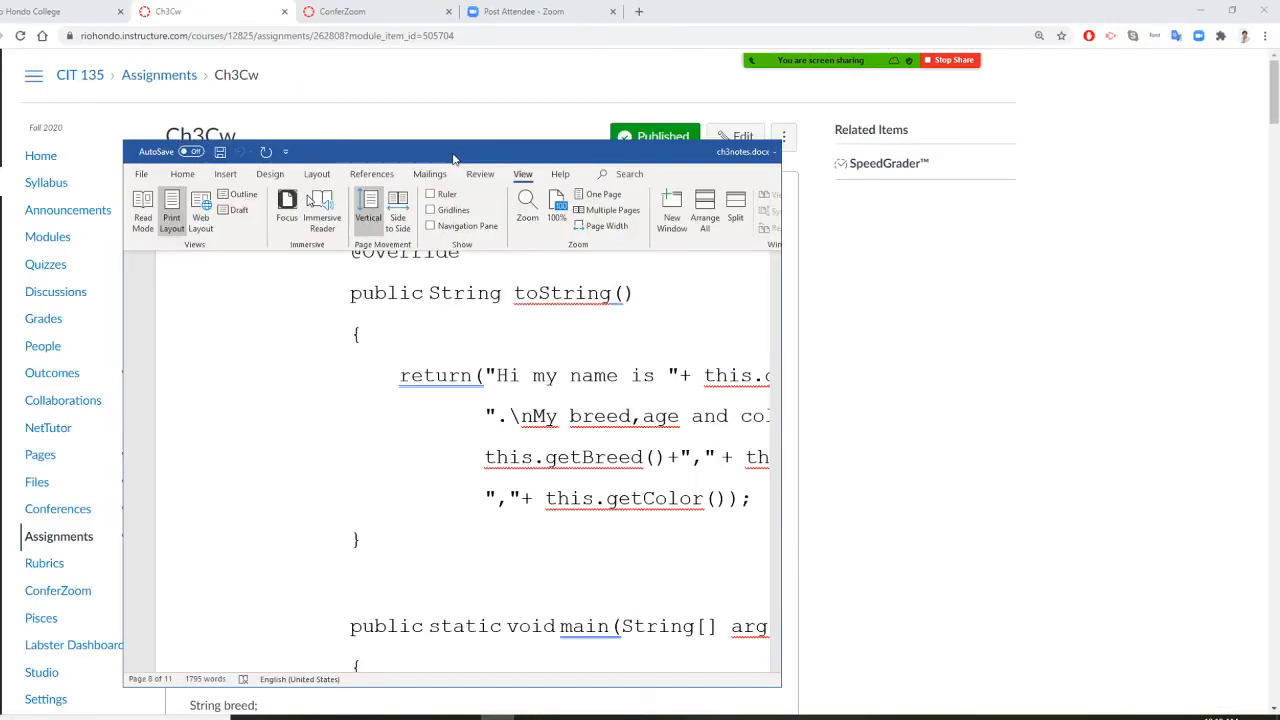
pyautogui.moveTo(160, 56)
pyautogui.mouseDown()
pyautogui.moveTo(40, 127)
pyautogui.moveTo(0, 127)
pyautogui.mouseUp()
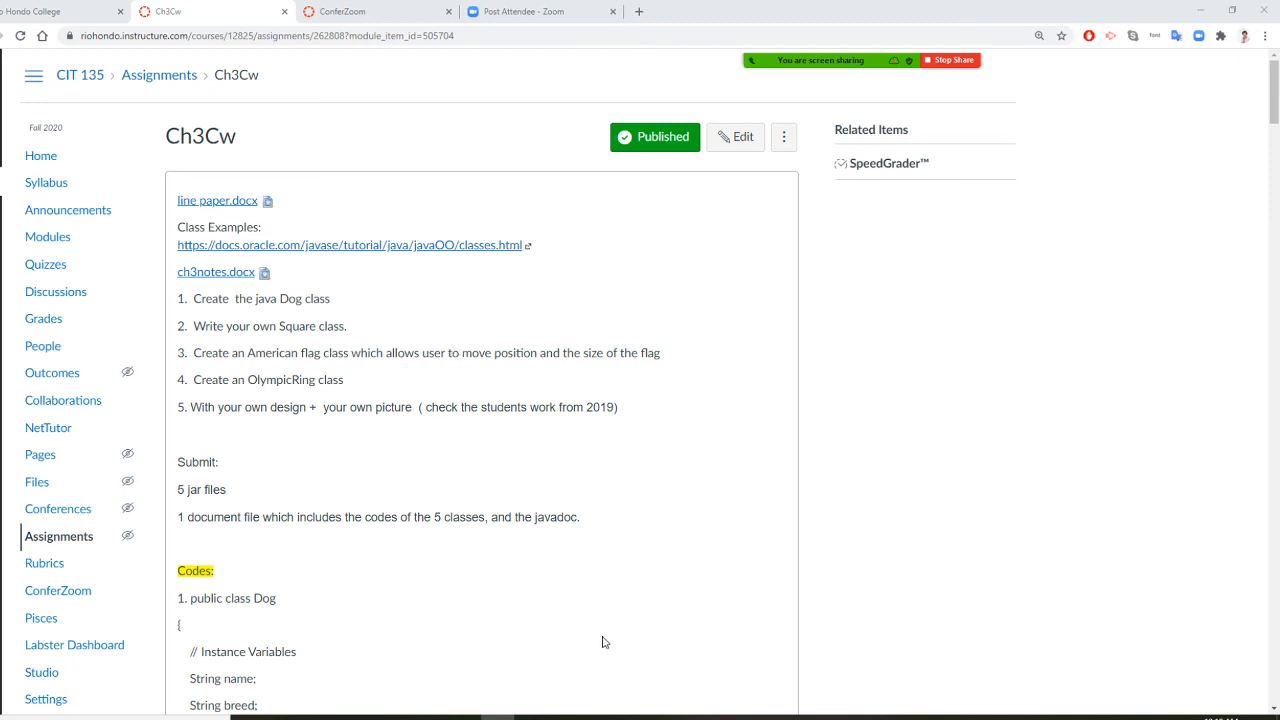
pyautogui.scroll(-2, 544, 457)
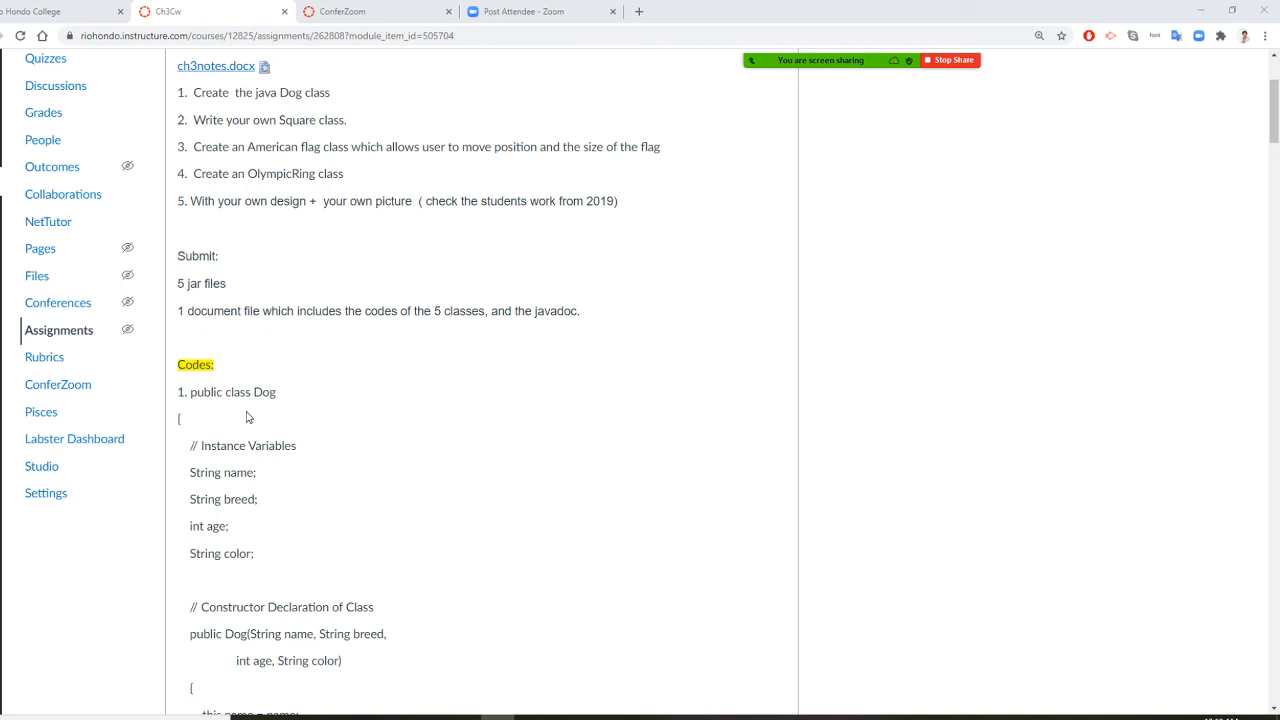
pyautogui.scroll(-2, 248, 418)
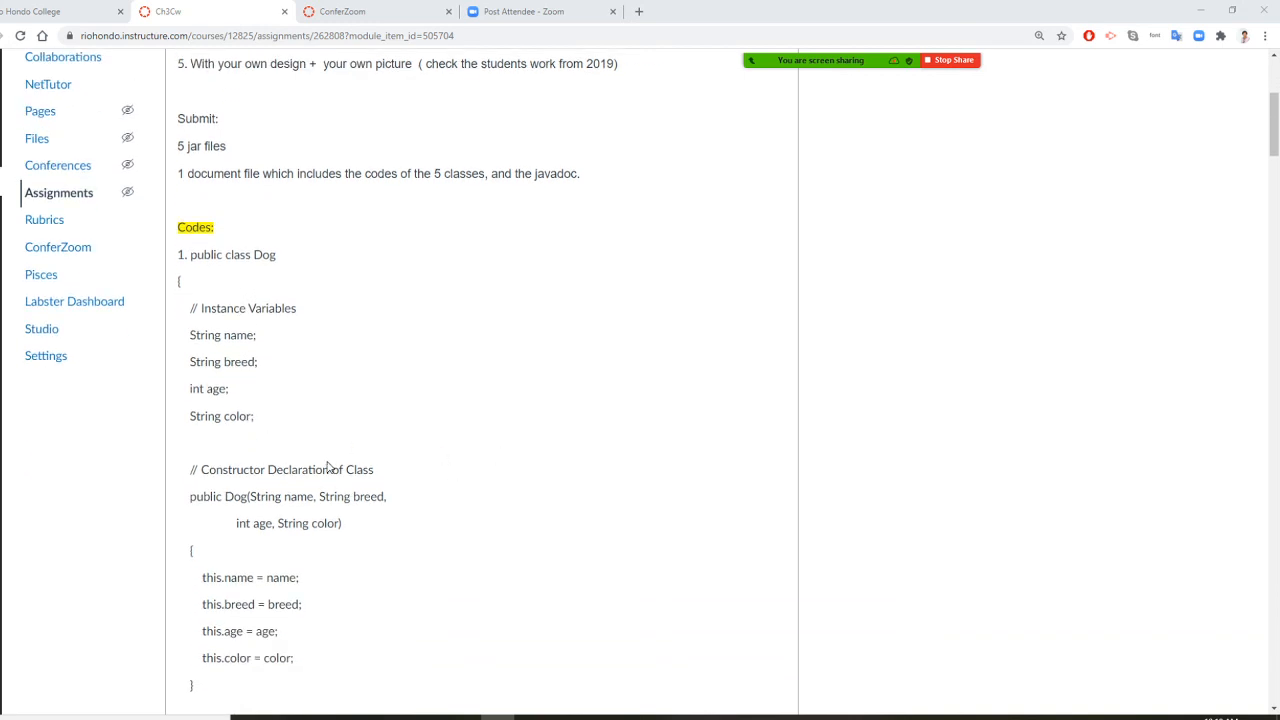